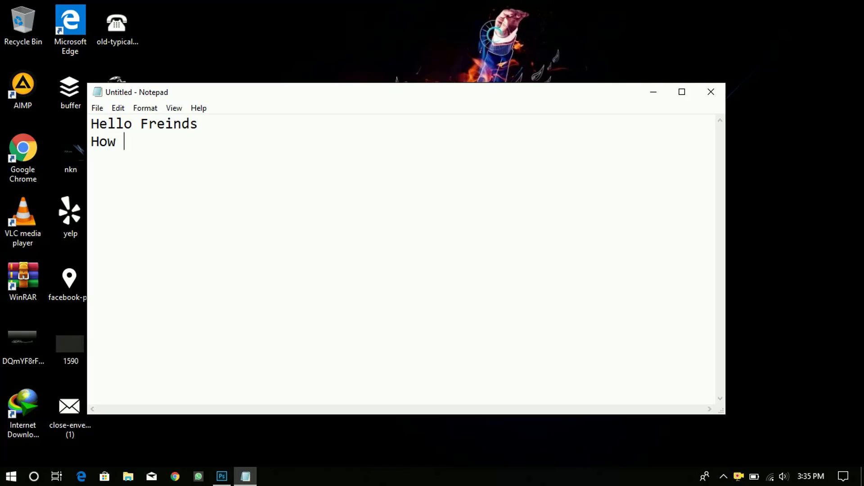
- Type the greeting and the business-card intro, up to the subscribe request
text(are you)
key(Return)
text(Today vi)
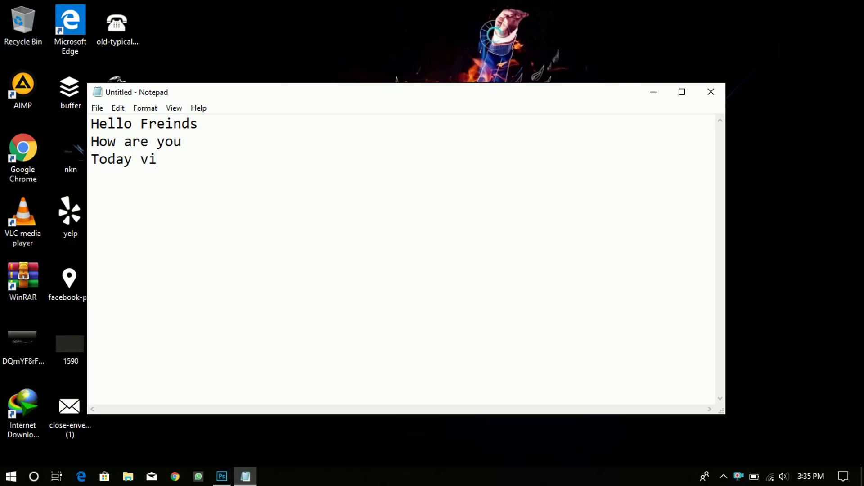
text(deos)
key(BackSpace)
text(is about)
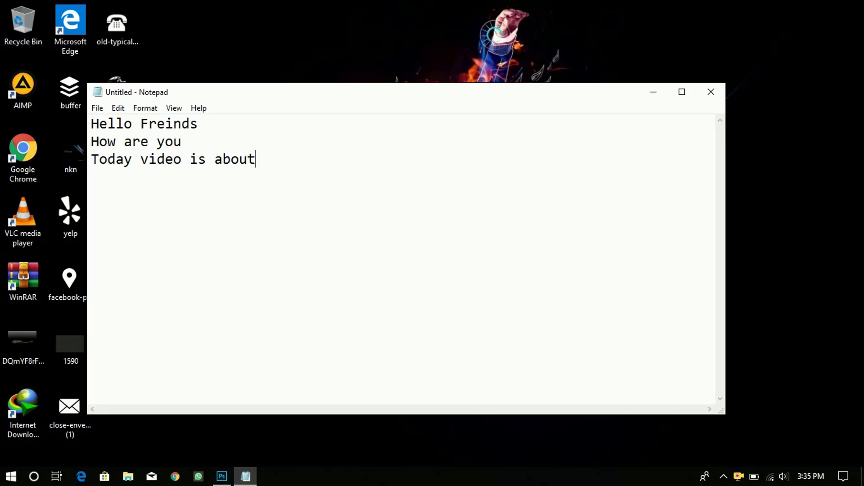
text( a busines)
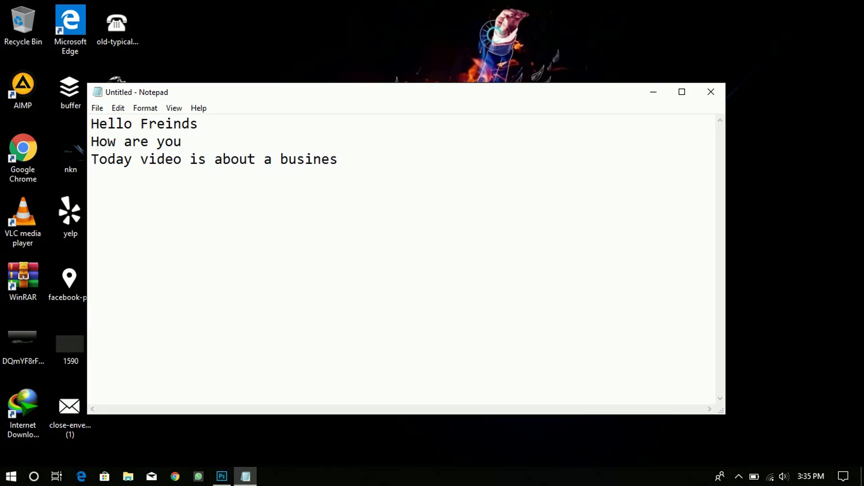
text(s card Bef)
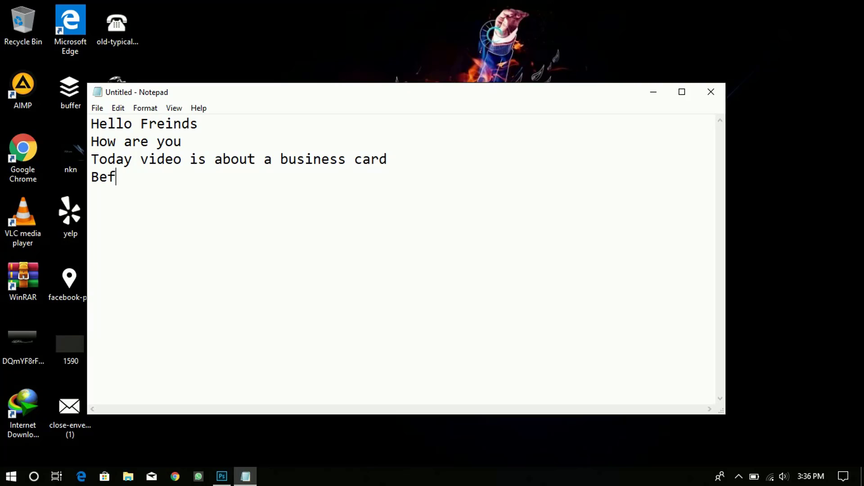
text(ore starting )
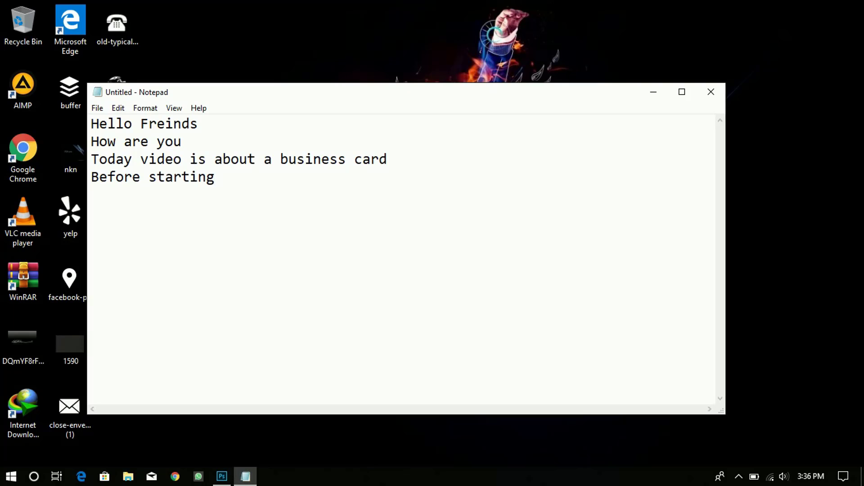
text(video )
text(if ou)
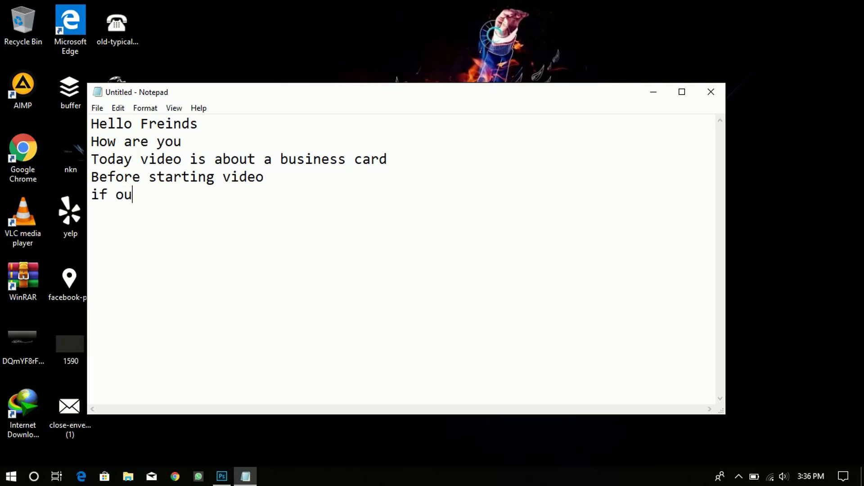
key(BackSpace)
key(BackSpace)
key(BackSpace)
text(you dont)
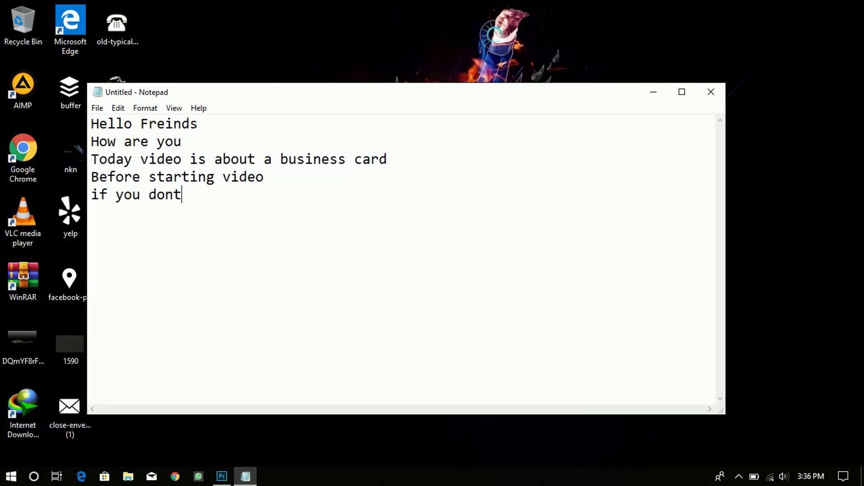
text( subscribe my cha)
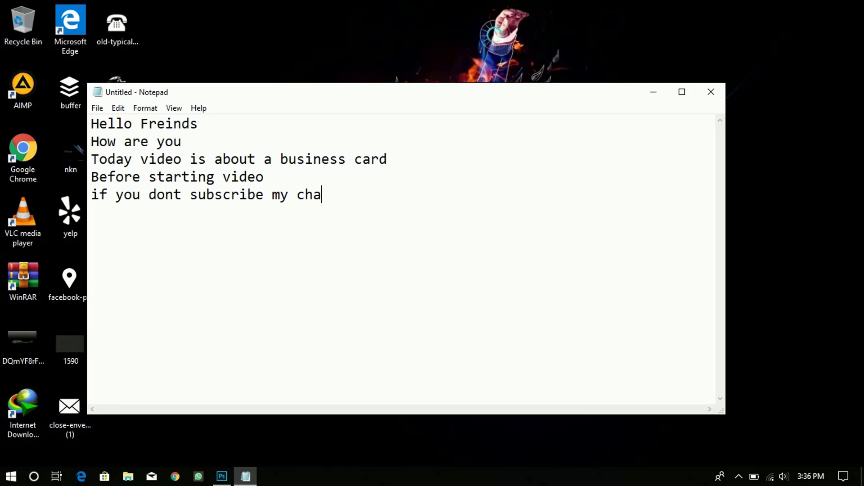
text(nnel ple)
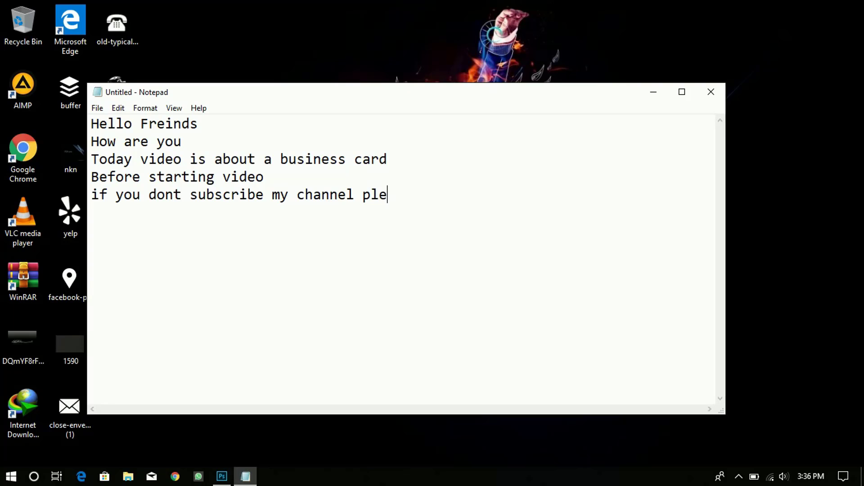
text(ase subscribe m)
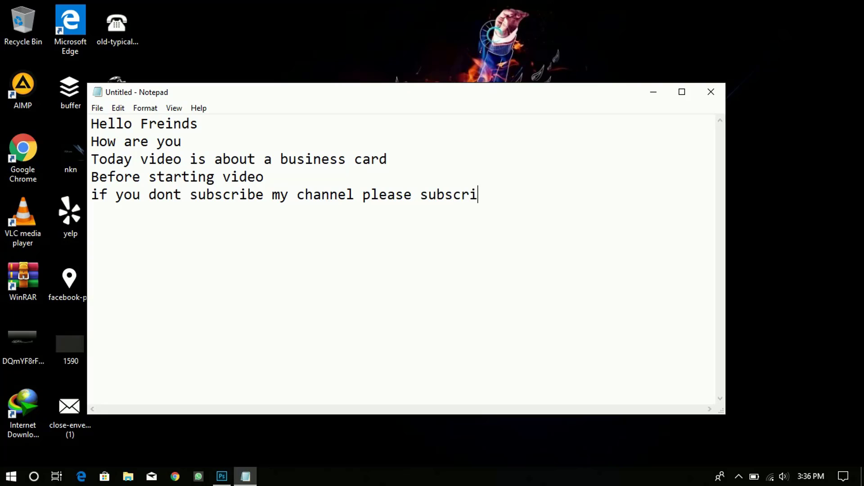
text(y chnannel)
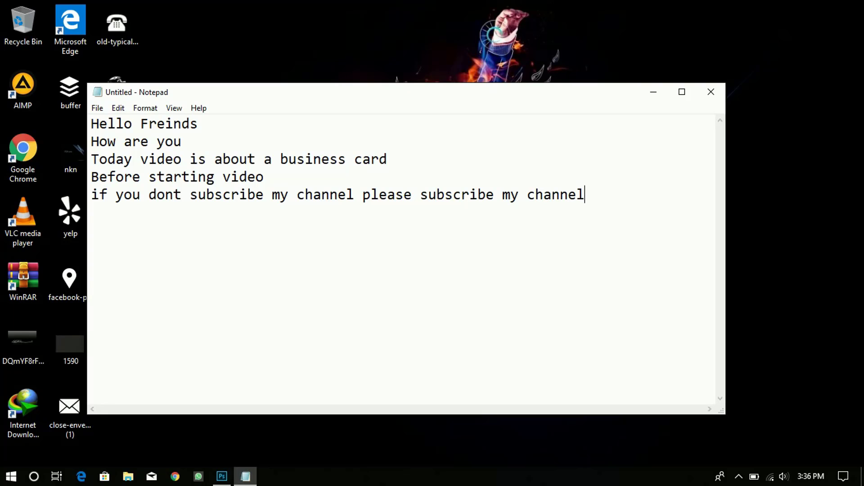
text( amd)
- Finish with 'hit the bell icon' and 'so lets start video', then minimize Notepad
key(BackSpace)
key(BackSpace)
text(nd hit thd)
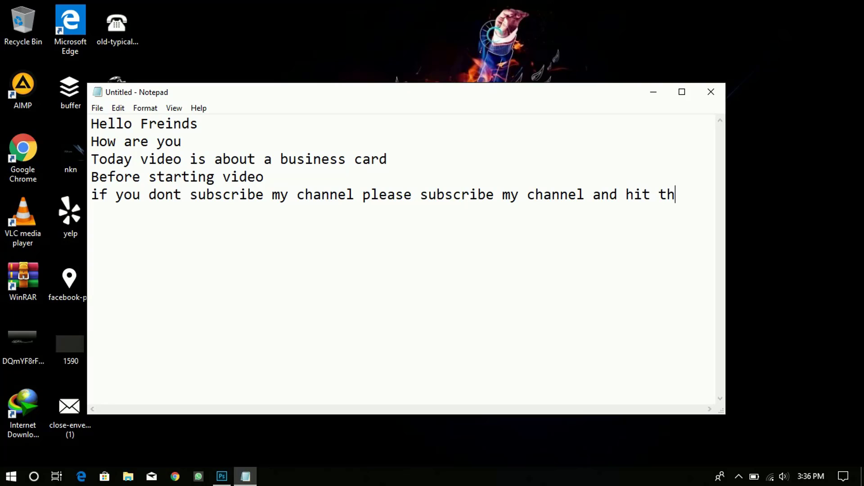
key(BackSpace)
key(BackSpace)
text(e bell ic)
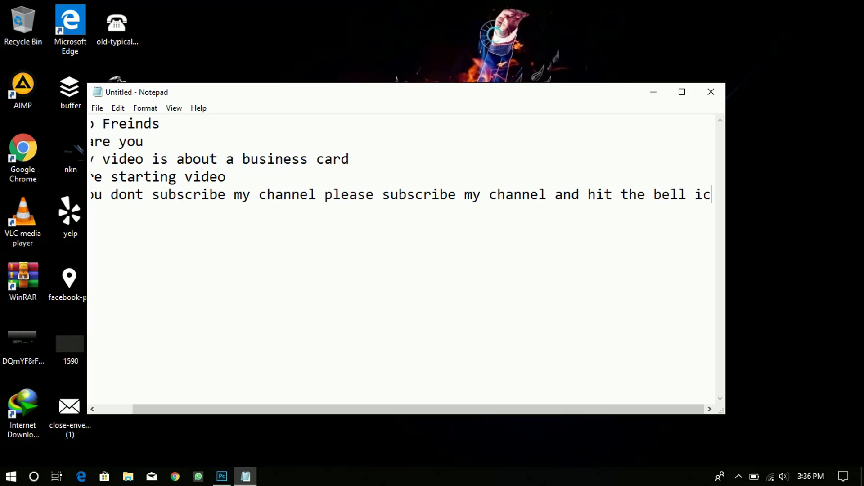
text(on)
key(Return)
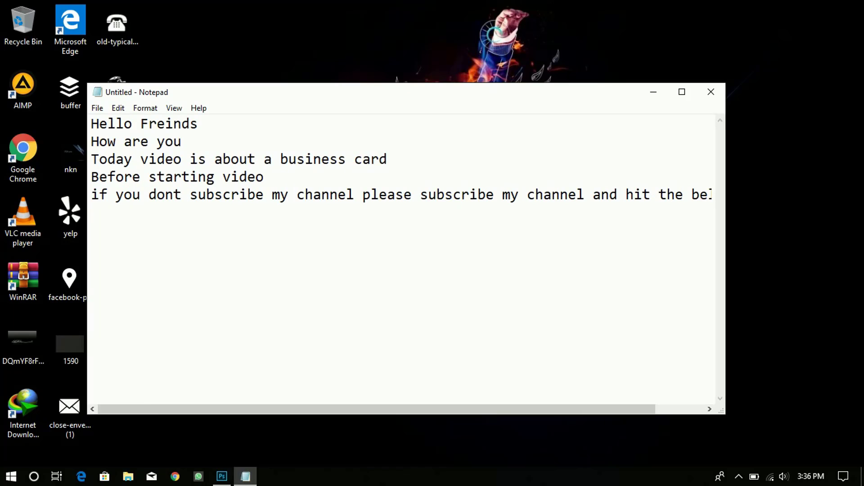
text(so lets start v)
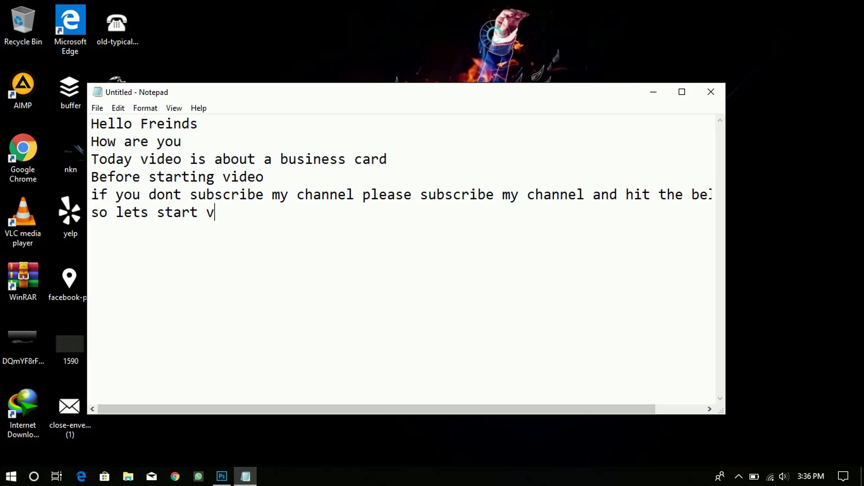
text(ideo)
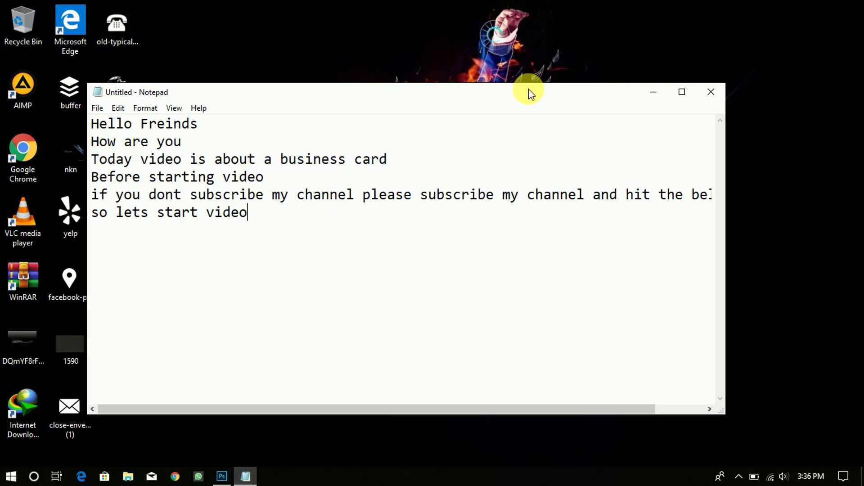
click(652, 93)
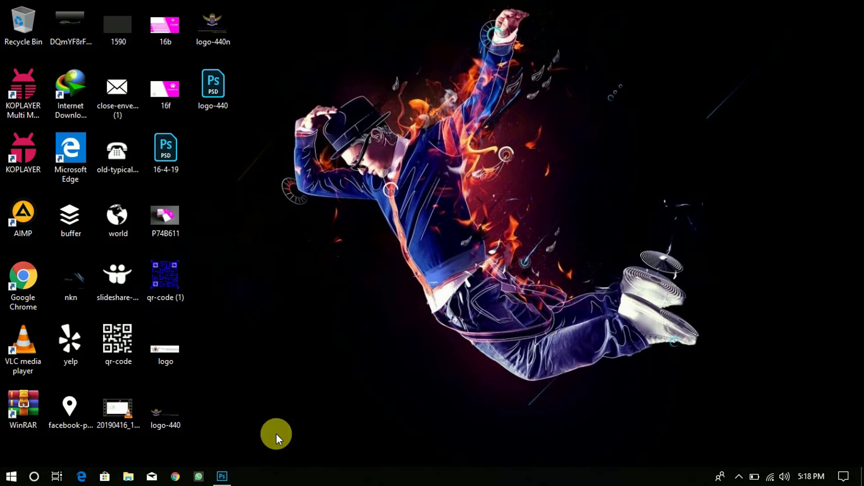
- Launch Photoshop and create a new 3.5 x 2 in, 300 ppi document
click(223, 476)
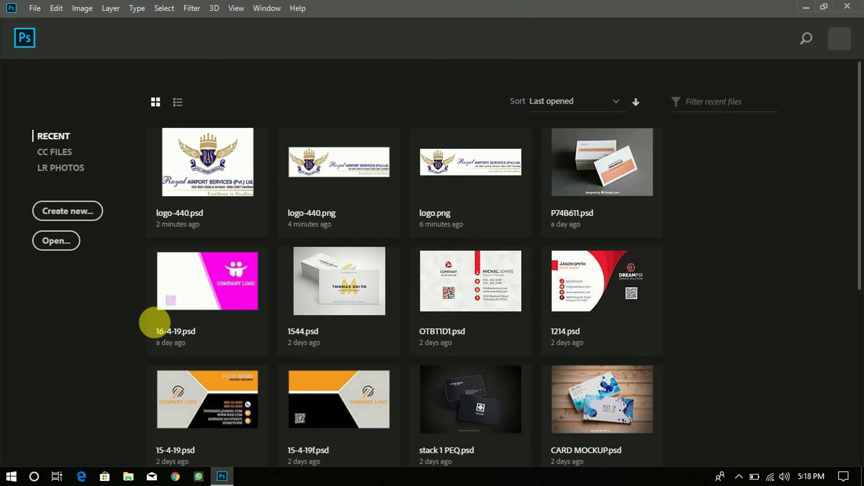
click(94, 216)
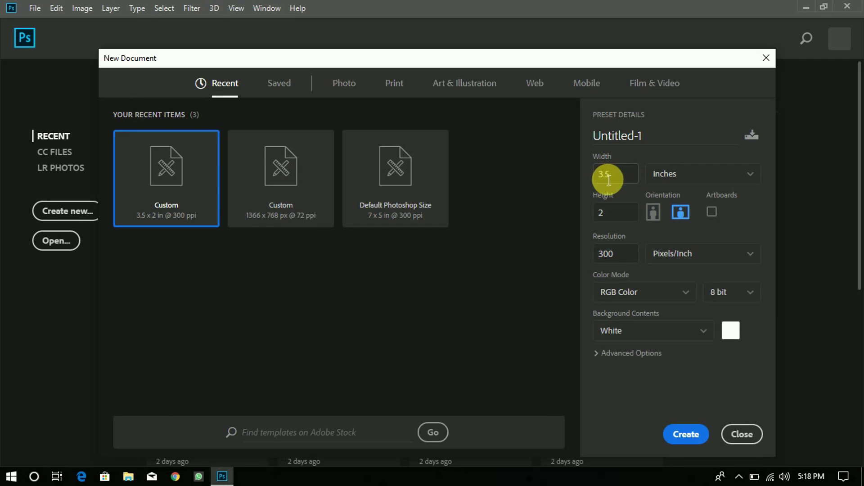
click(698, 441)
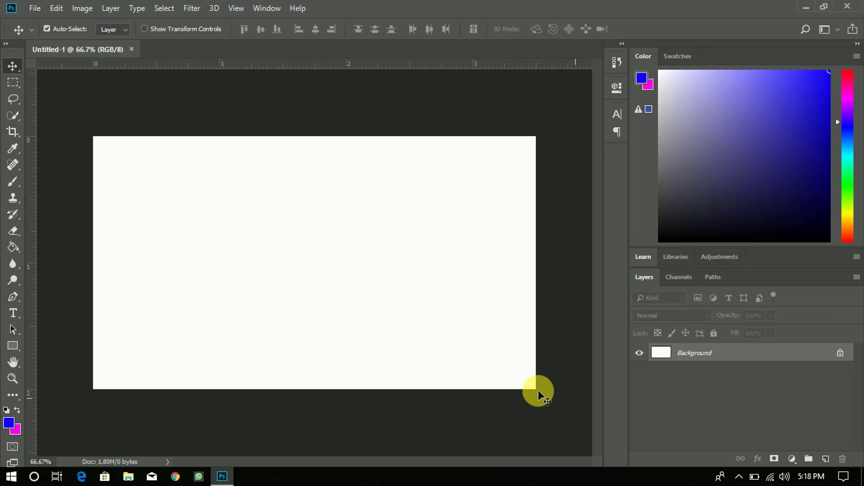
- Draw a blue rectangle over the card's left third and add an empty layer above it
click(12, 345)
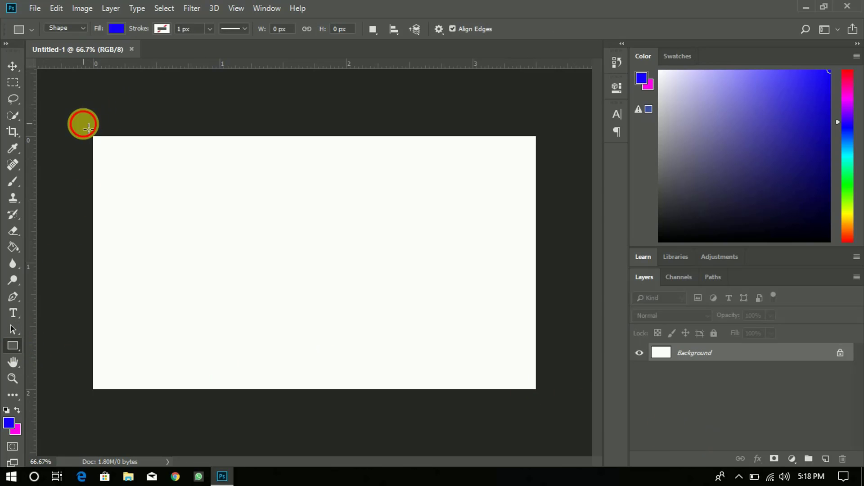
drag(89, 129, 254, 404)
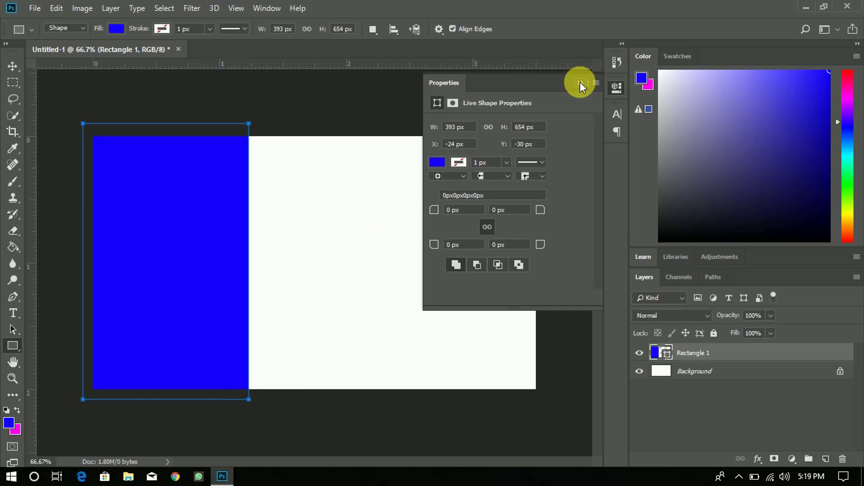
click(580, 83)
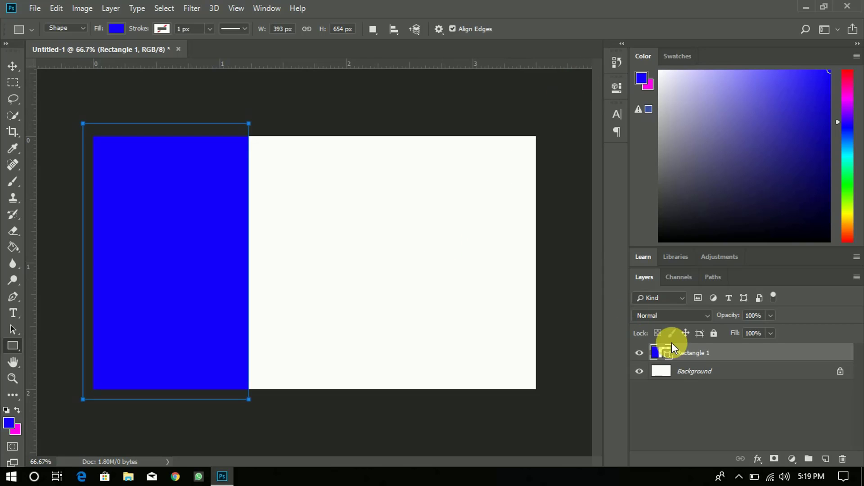
click(826, 459)
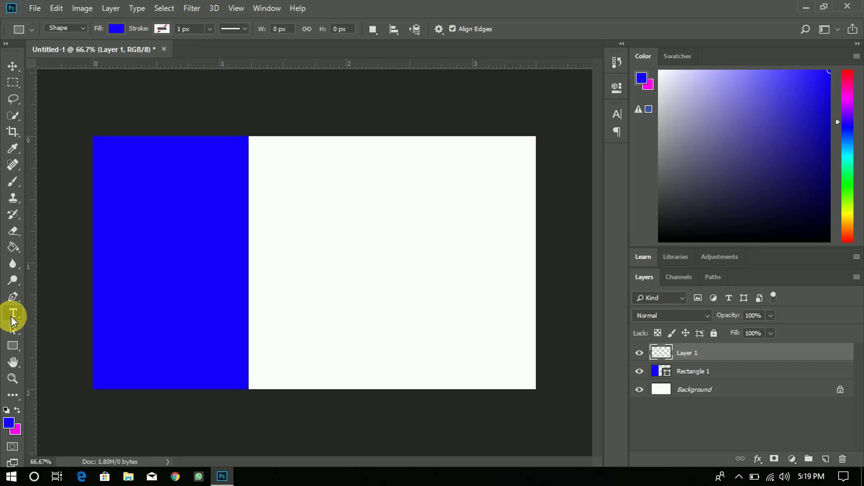
click(12, 316)
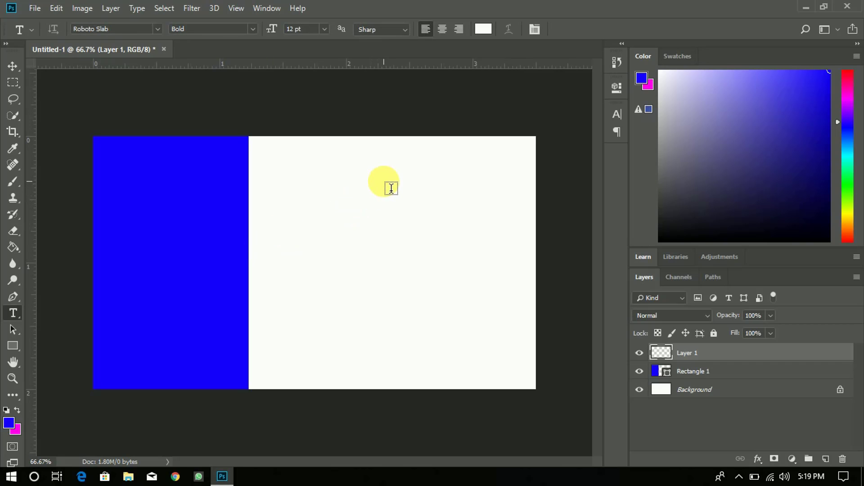
- Add the name text at upper right, coloured with the rectangle's sampled blue
click(378, 179)
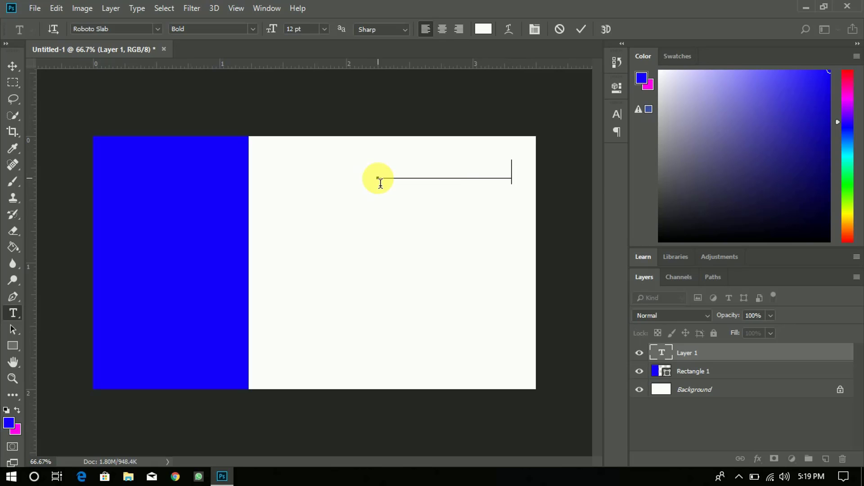
key(ctrl)
key(ctrl+a)
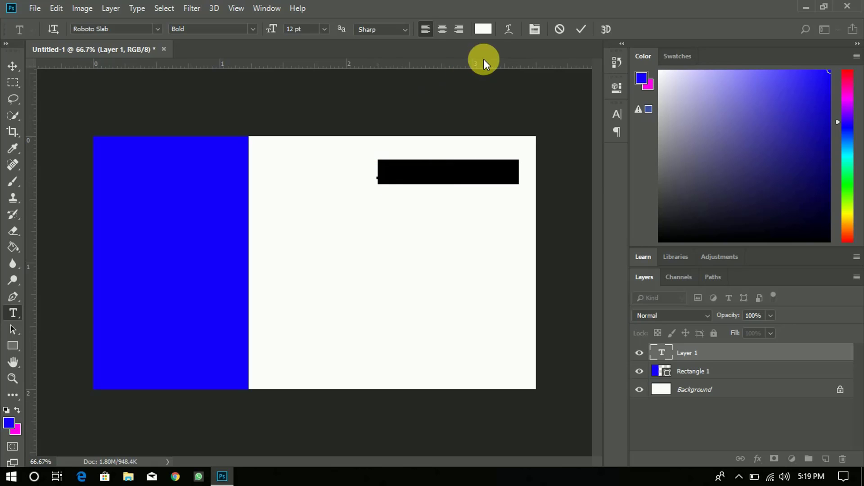
click(482, 29)
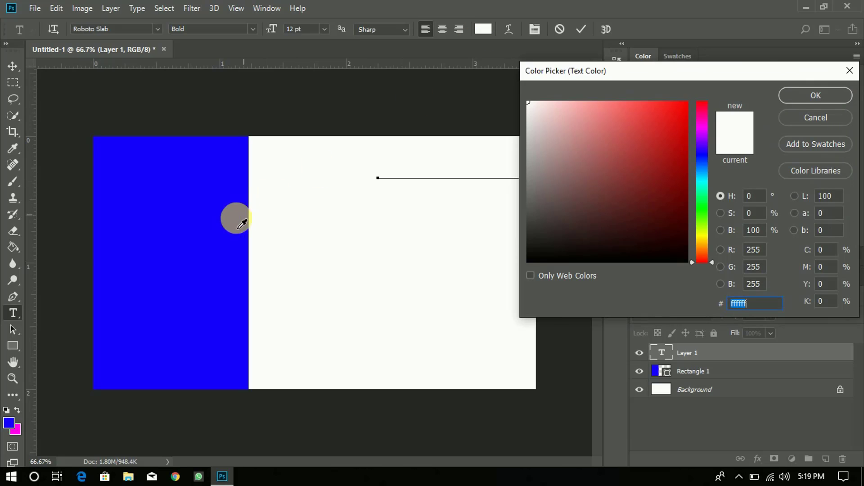
click(212, 224)
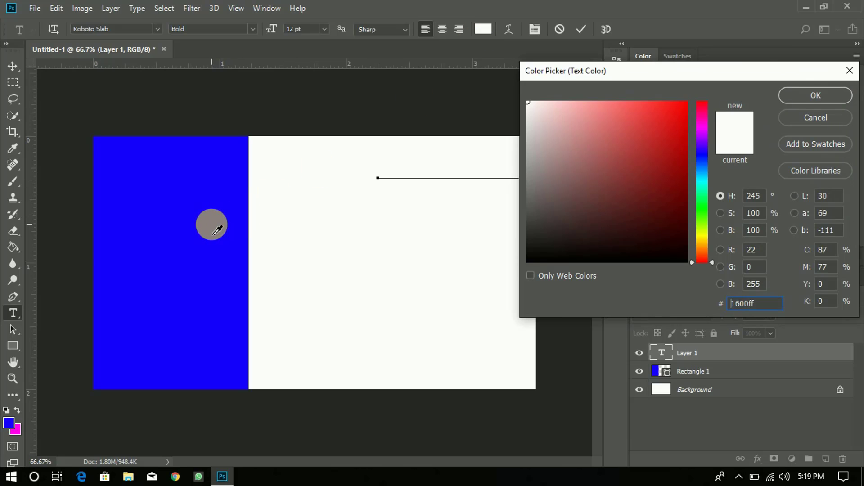
click(807, 97)
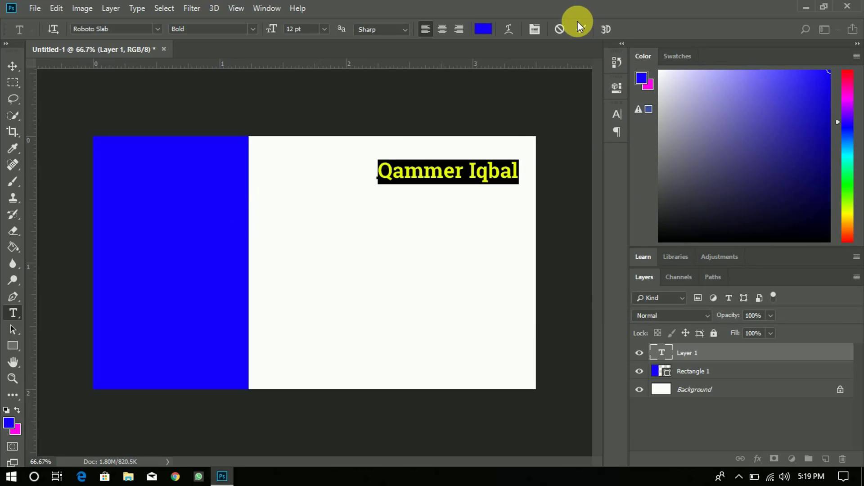
click(579, 32)
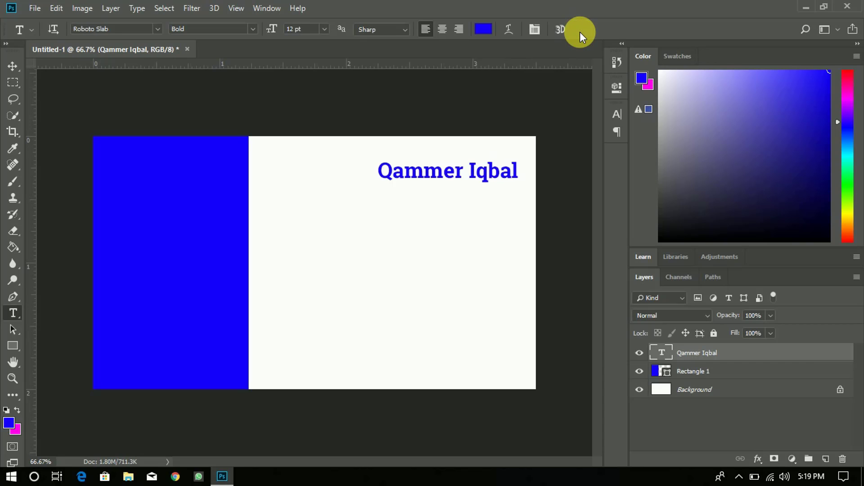
- Correct the misspelled 'e' to 'a' in the name and commit the heading
double_click(660, 353)
key(Right)
key(Right)
key(Right)
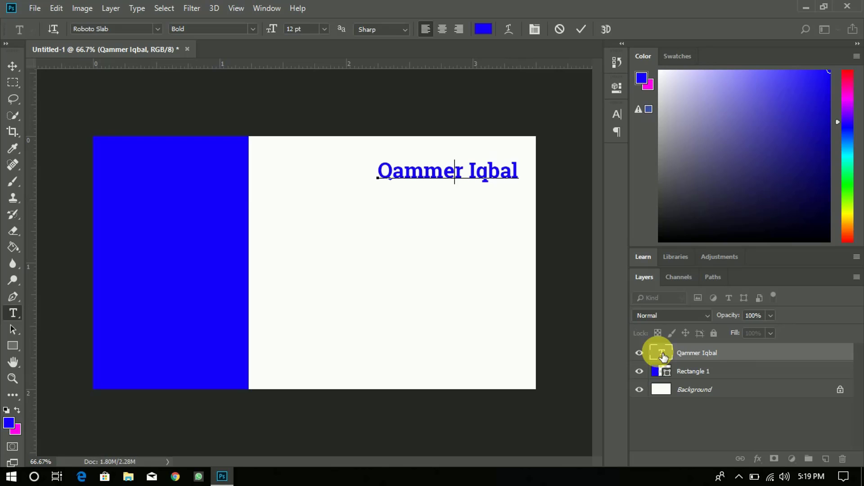
key(Right)
key(Delete)
text(a)
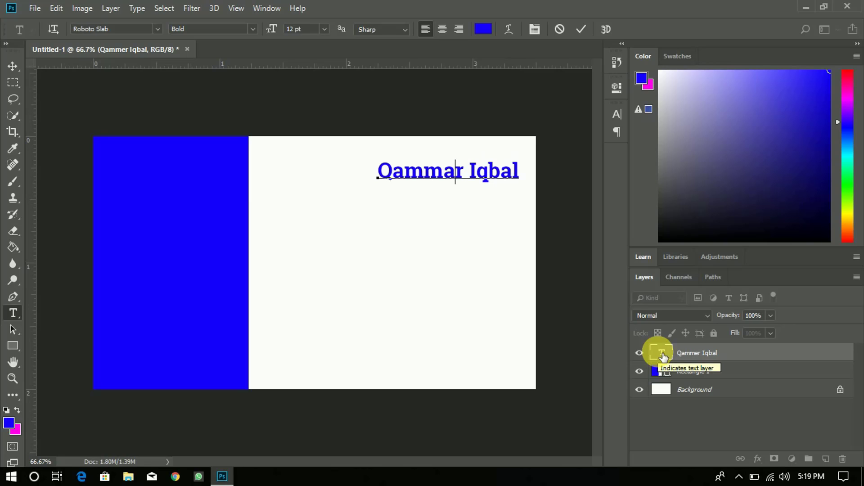
key(Right)
key(Right)
key(Right)
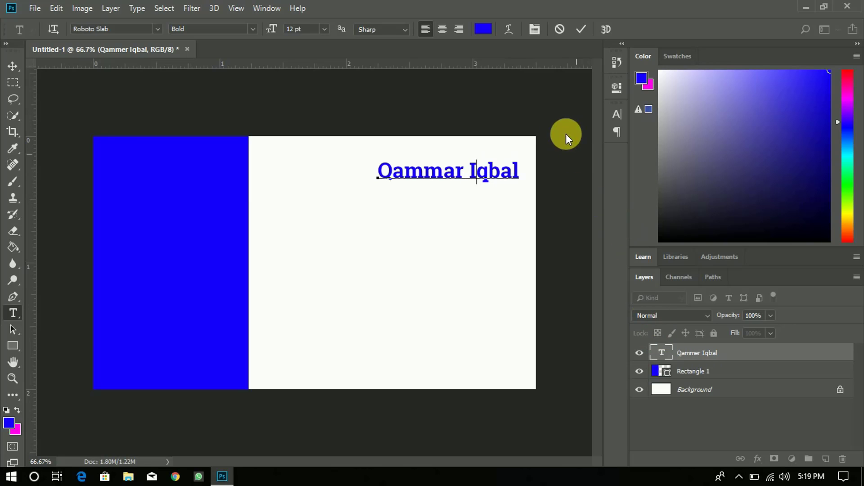
click(587, 28)
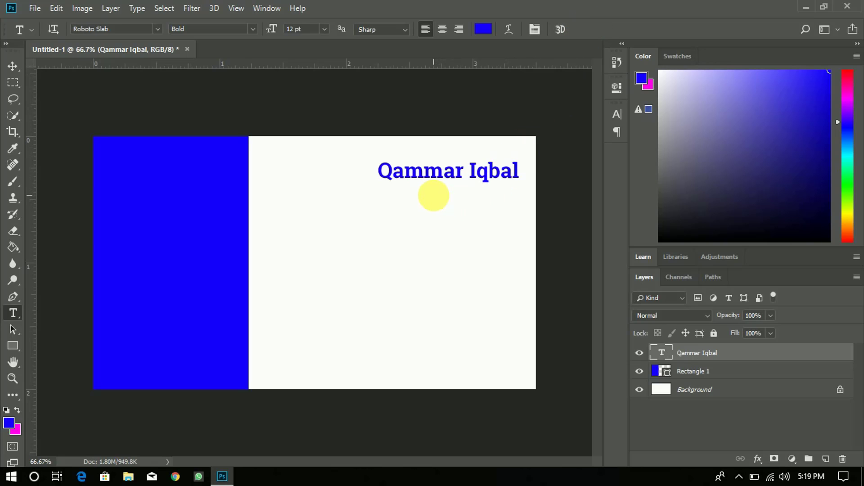
click(432, 195)
- Set the new text to 9 pt with a dark navy colour
click(324, 27)
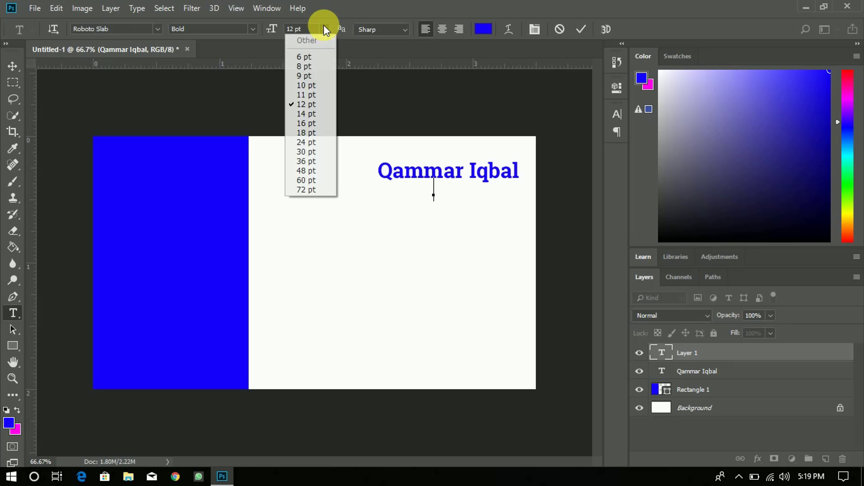
click(311, 77)
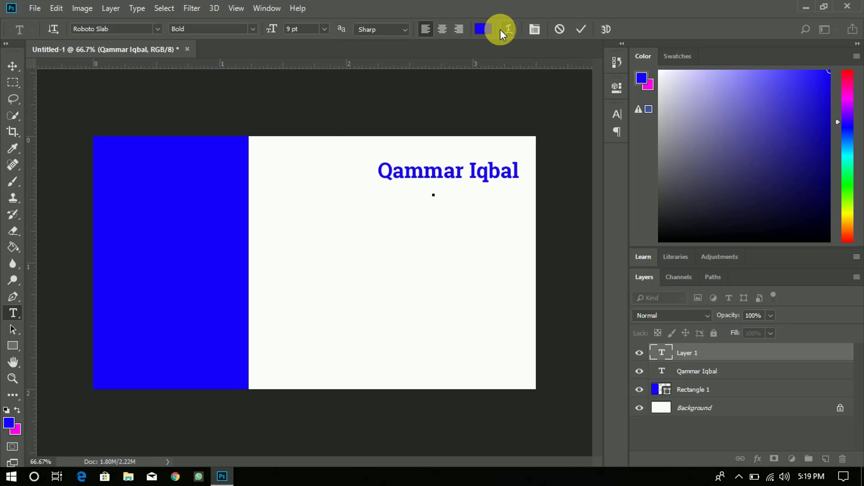
click(483, 28)
click(631, 107)
click(679, 186)
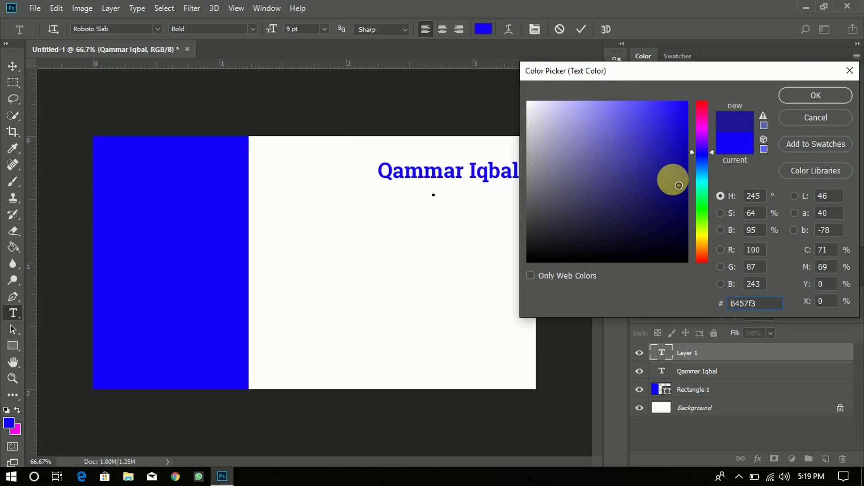
drag(679, 185, 685, 235)
click(806, 96)
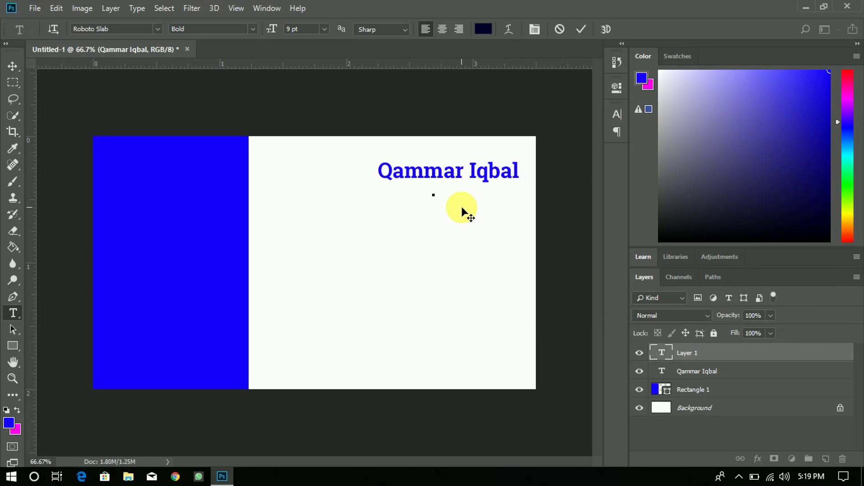
- Type 'Manager Sales' and make it Regular weight at 6 pt
text(ana)
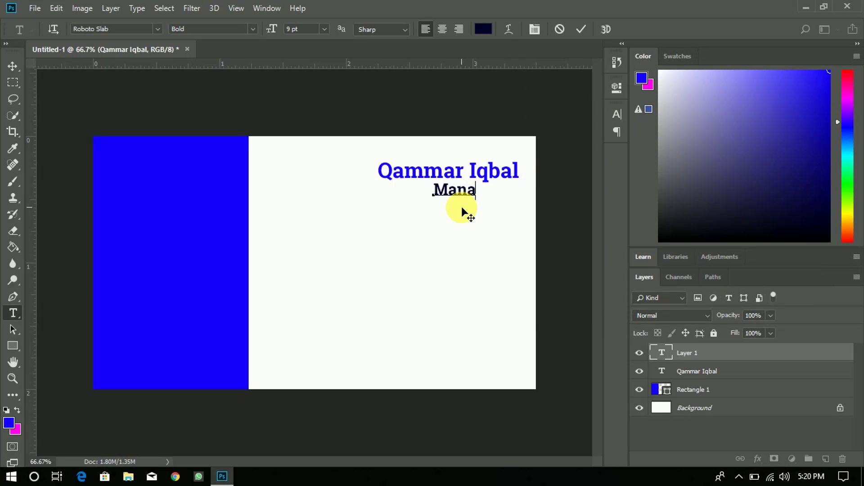
text(ger Sales)
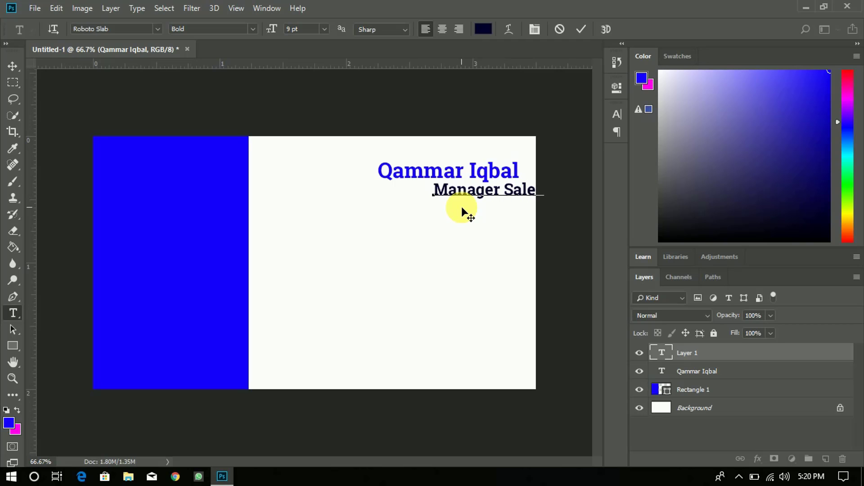
key(ctrl)
key(ctrl+a)
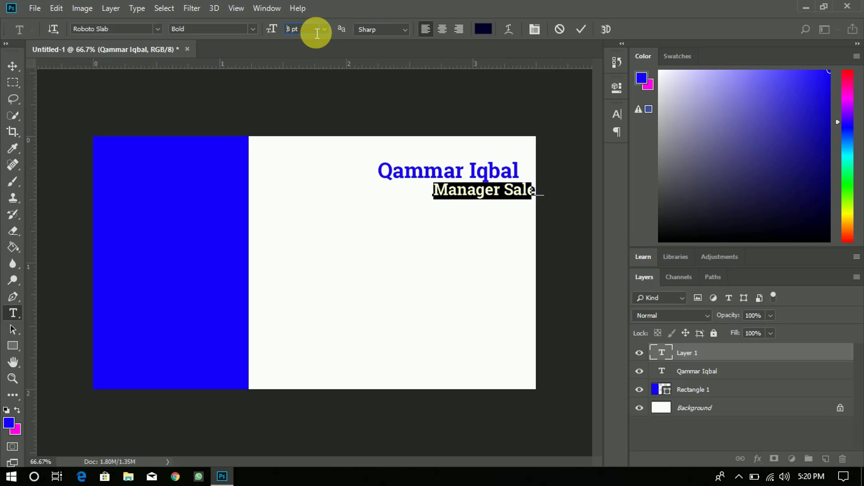
key(Down)
key(Down)
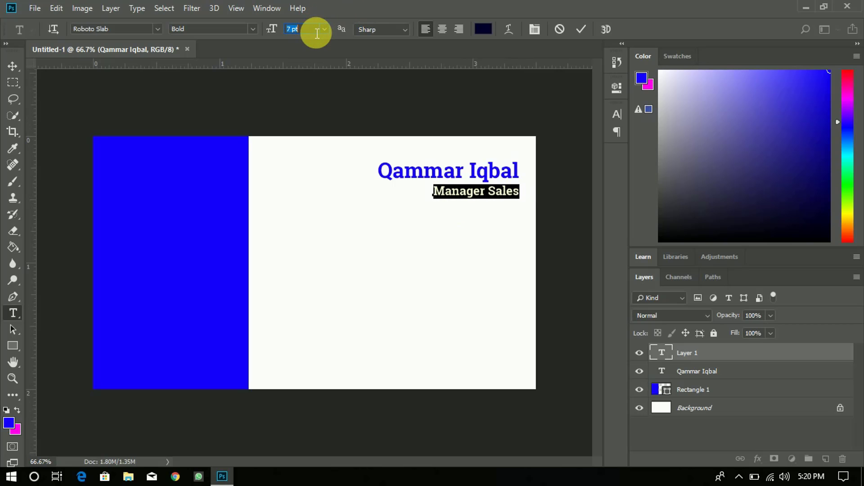
click(253, 29)
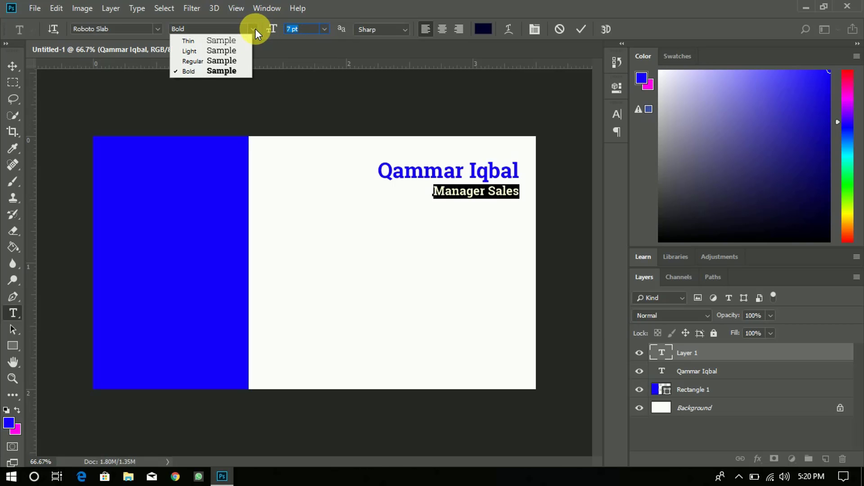
click(228, 60)
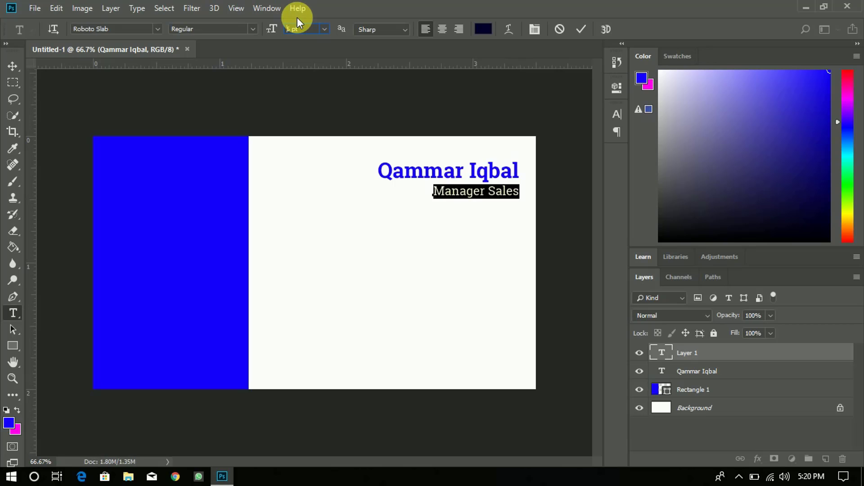
key(Down)
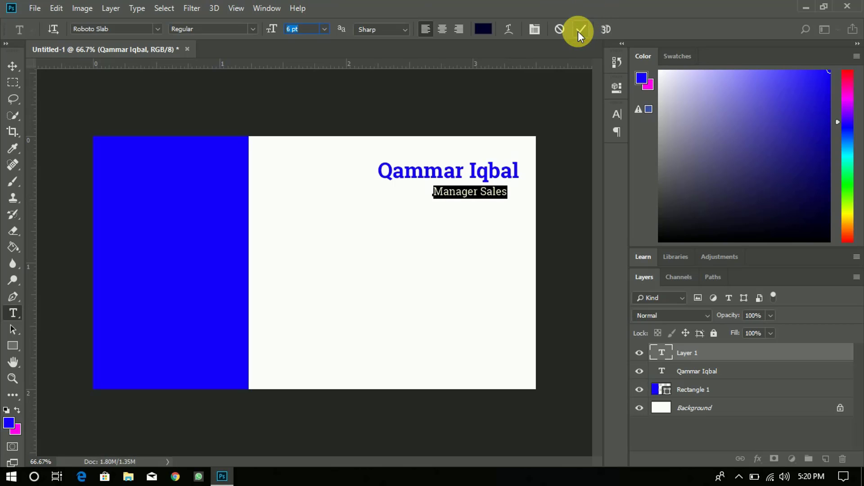
click(580, 30)
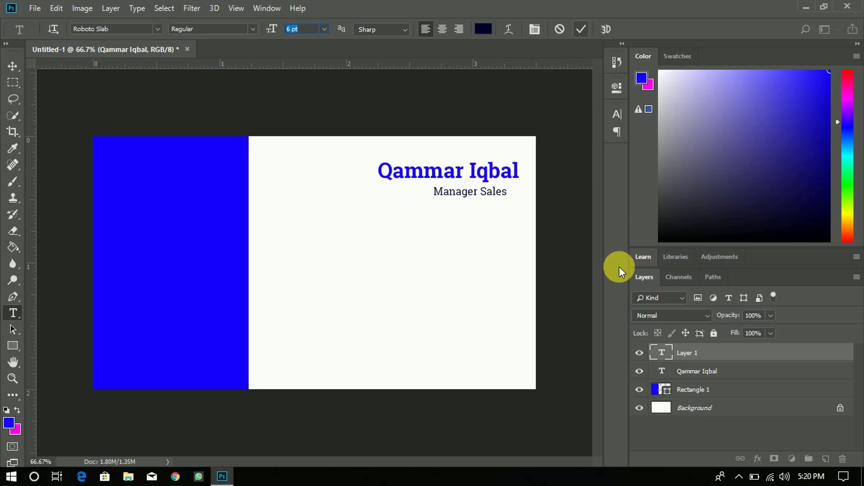
shift+click(695, 372)
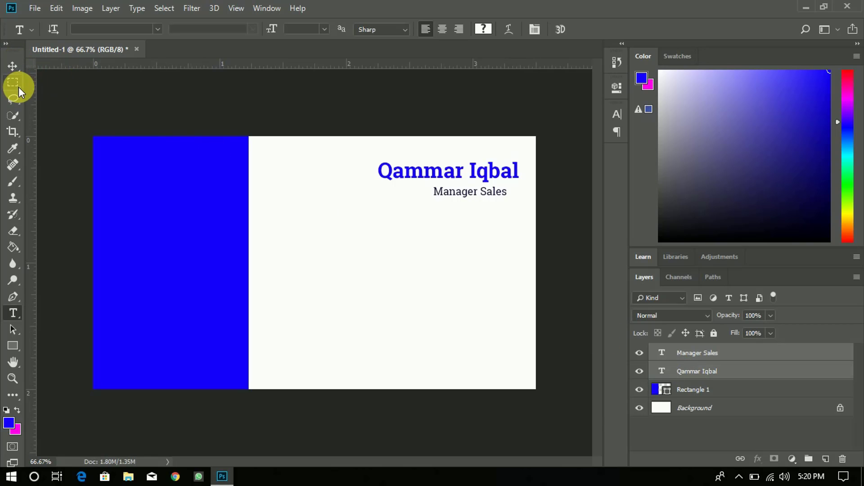
- Right-align the two text lines and shrink the name heading to 10 pt
click(13, 63)
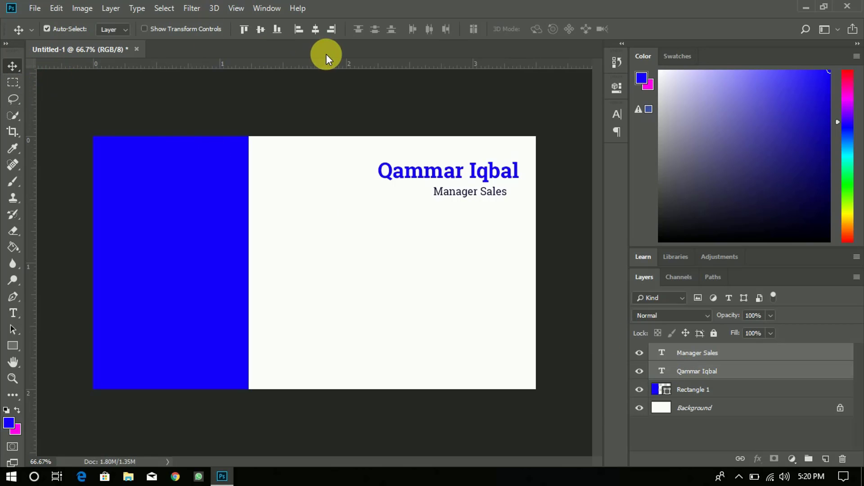
click(337, 33)
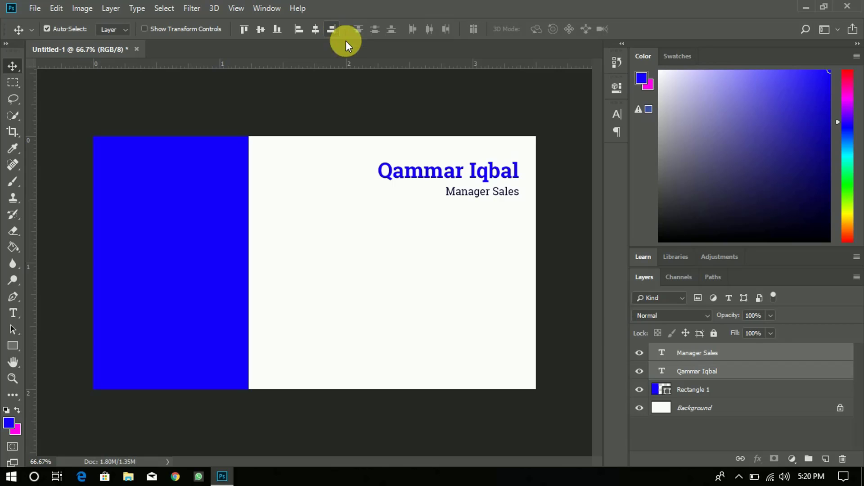
click(709, 360)
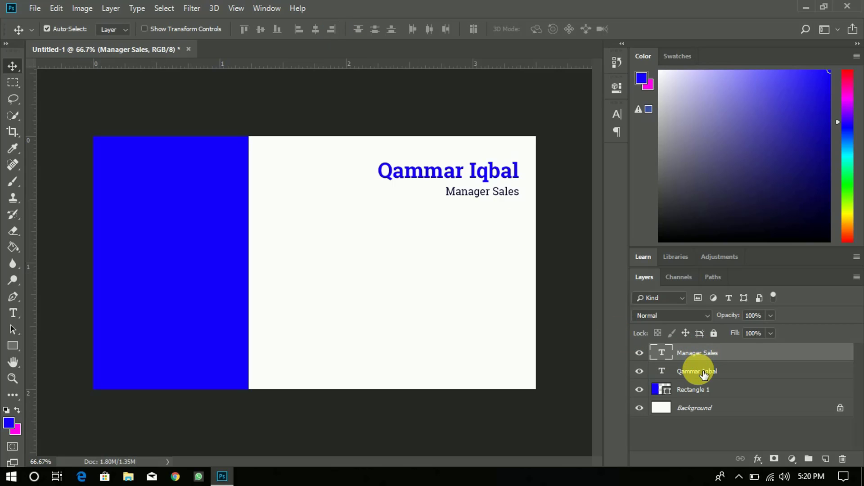
click(666, 371)
double_click(668, 371)
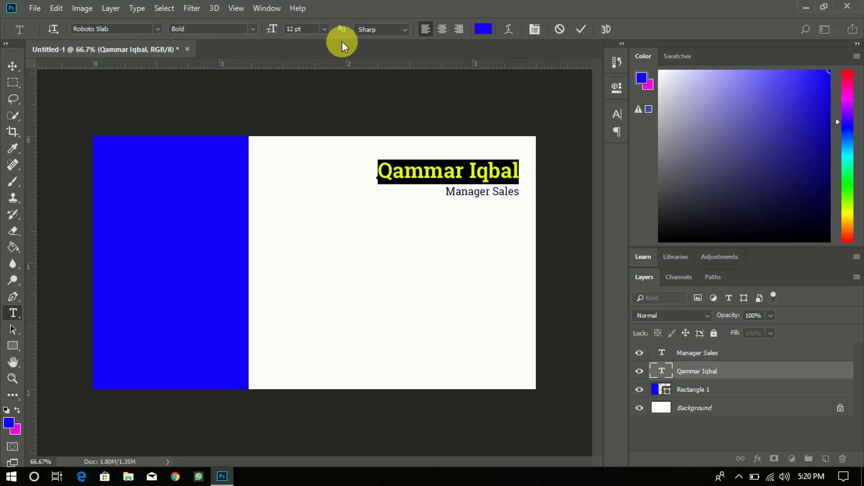
scroll(320, 31, down, 1)
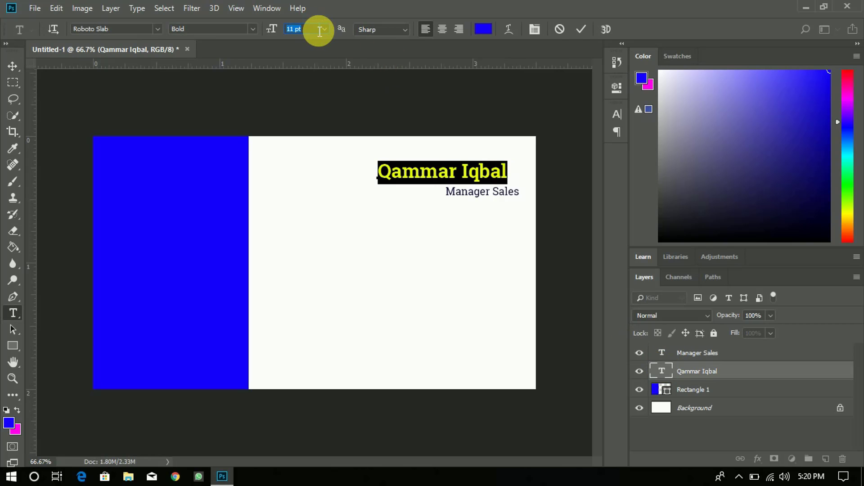
scroll(318, 29, down, 1)
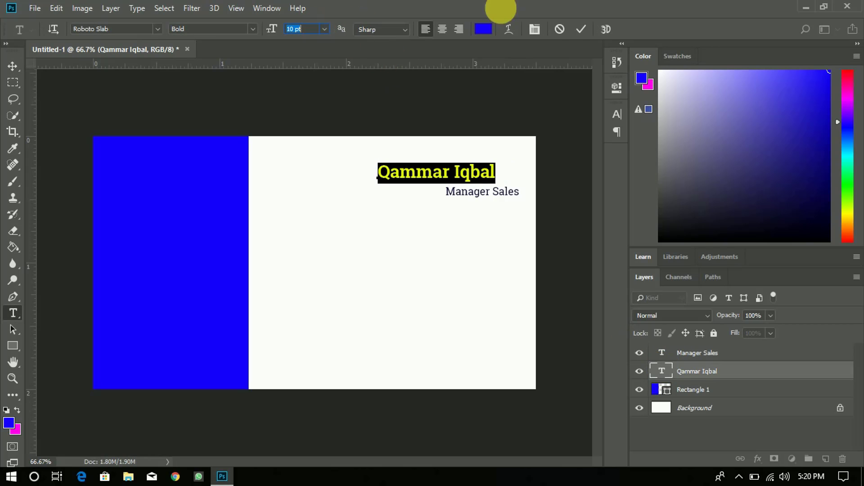
click(579, 28)
- Re-align the name's right edge with Manager Sales and nudge both lines slightly left
key(v)
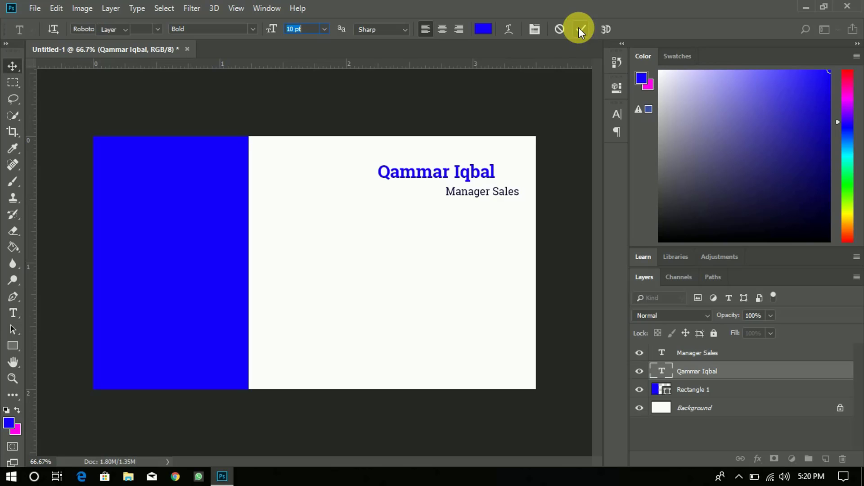
shift+click(694, 357)
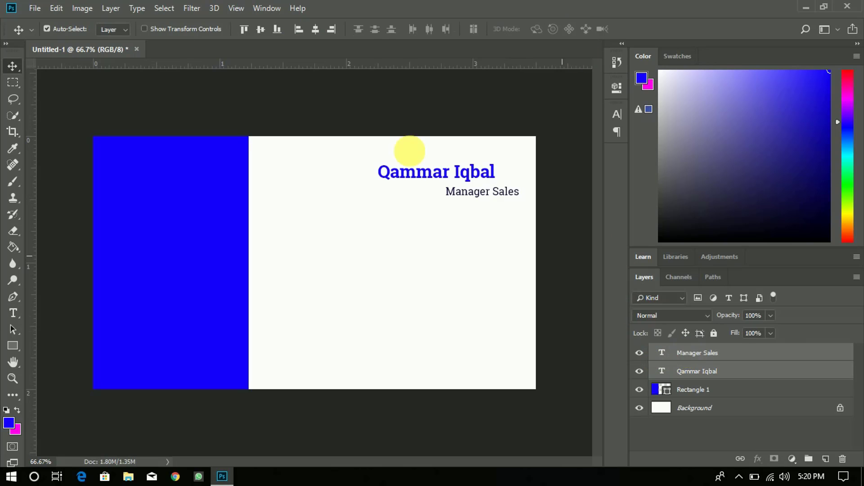
click(331, 29)
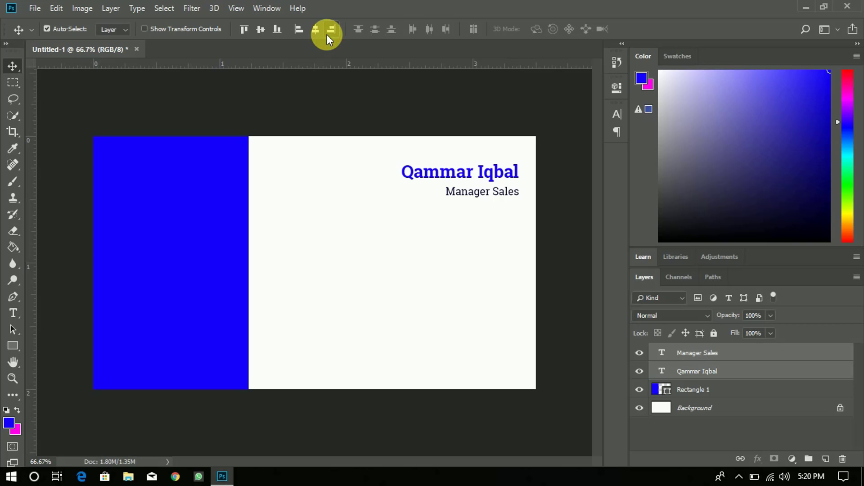
key(Left)
key(Left)
key(Left)
key(Left)
key(Left)
key(Left)
key(Left)
key(Left)
key(Left)
key(Left)
key(Left)
key(Left)
key(Left)
key(Left)
key(Left)
key(Left)
key(Left)
key(Left)
key(Left)
key(Left)
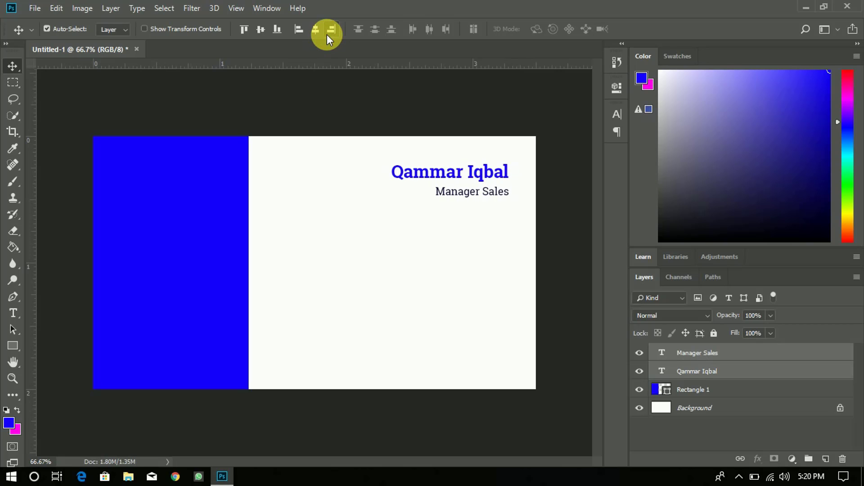
key(Left)
key(Left)
key(Left)
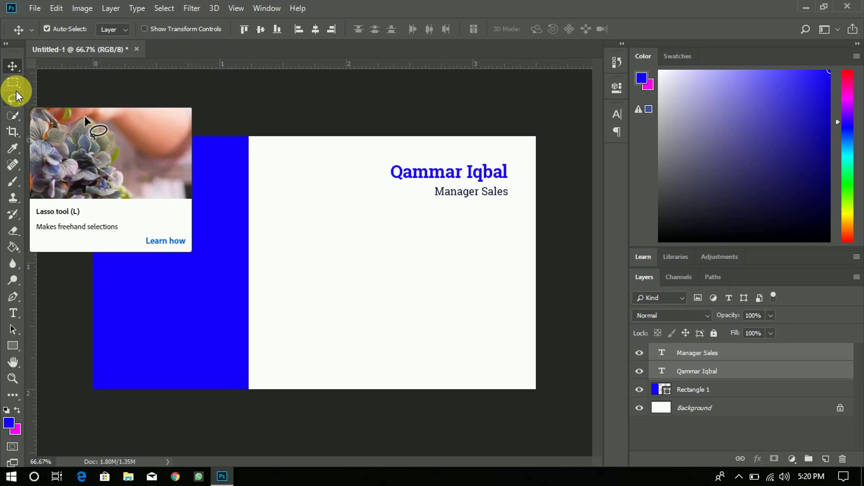
- Type an 'Email:' line with a placeholder address lower on the card and select it
click(14, 313)
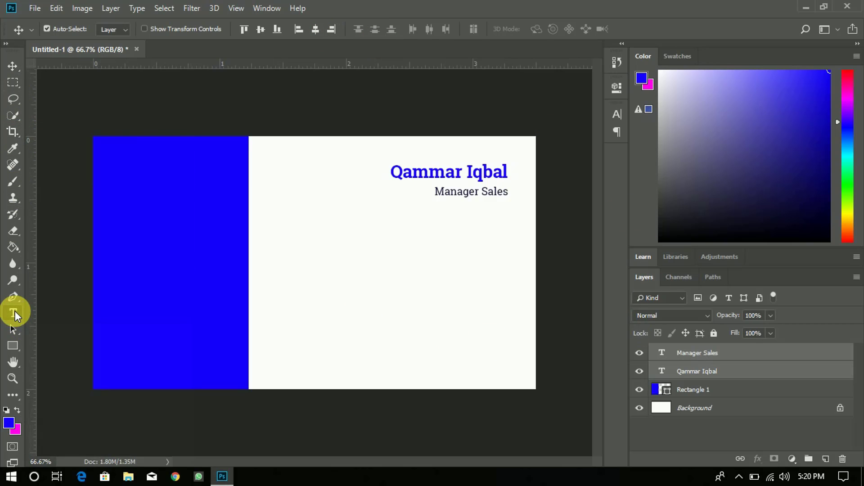
click(350, 320)
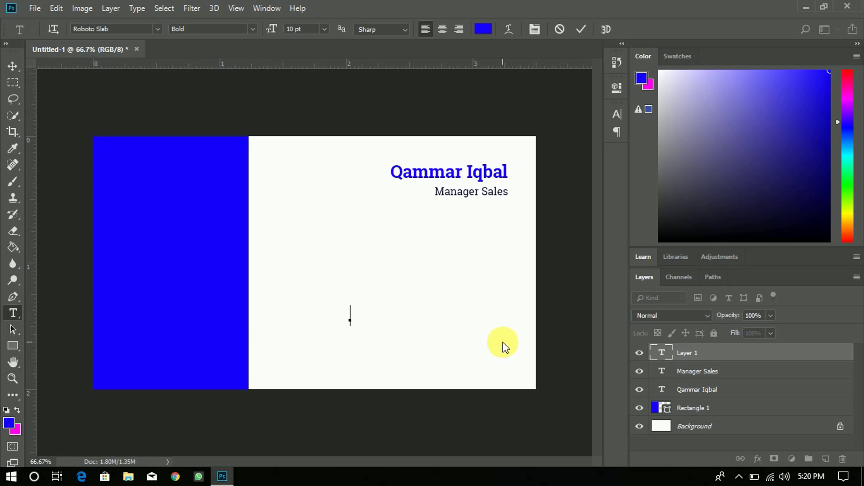
text(e)
key(BackSpace)
text(Ema)
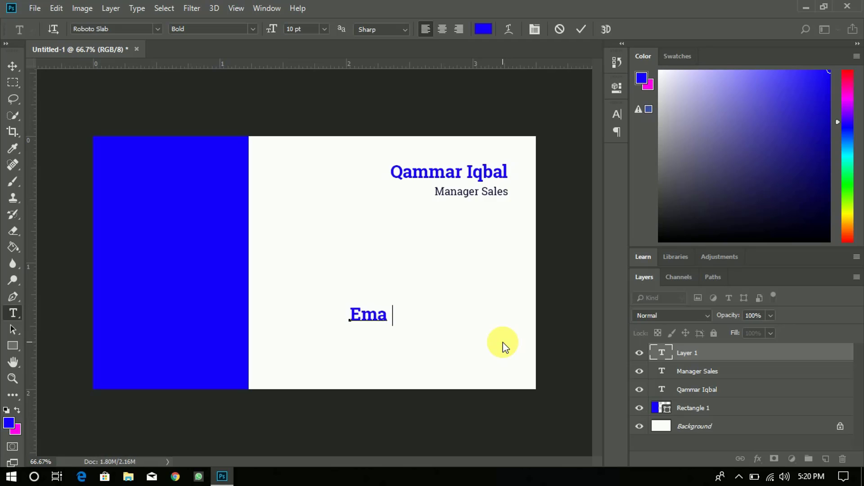
key(BackSpace)
text(il: yo)
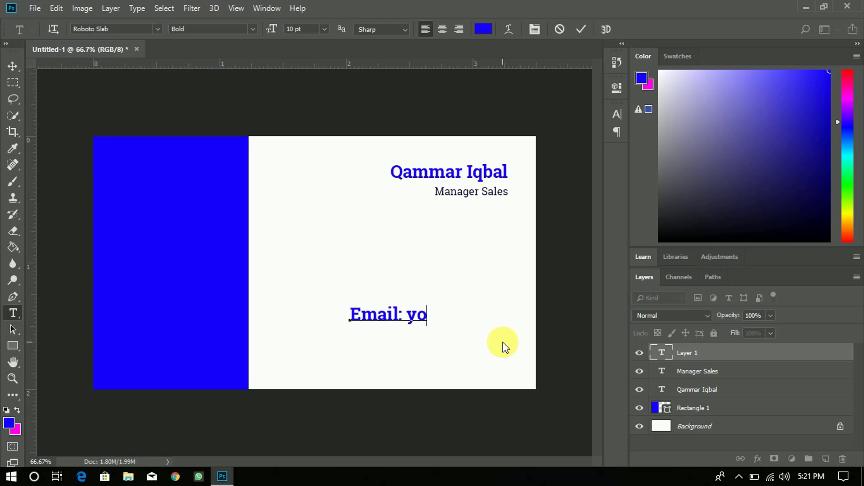
text(urmail)
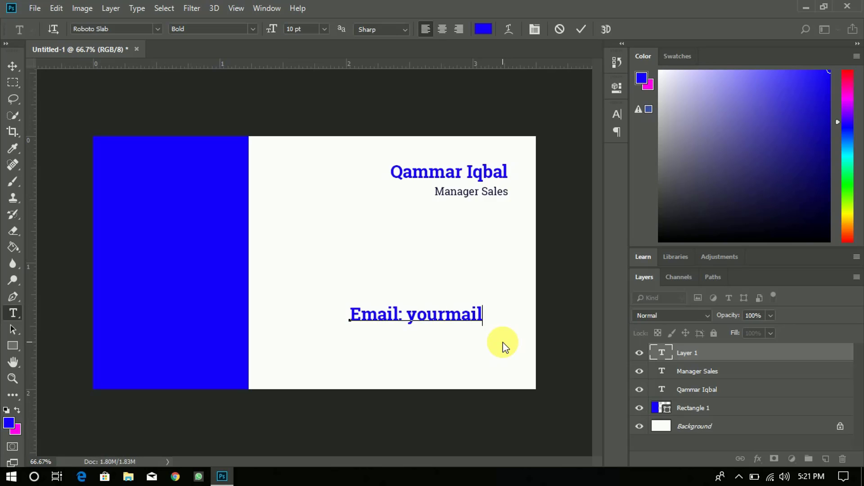
text(@gma)
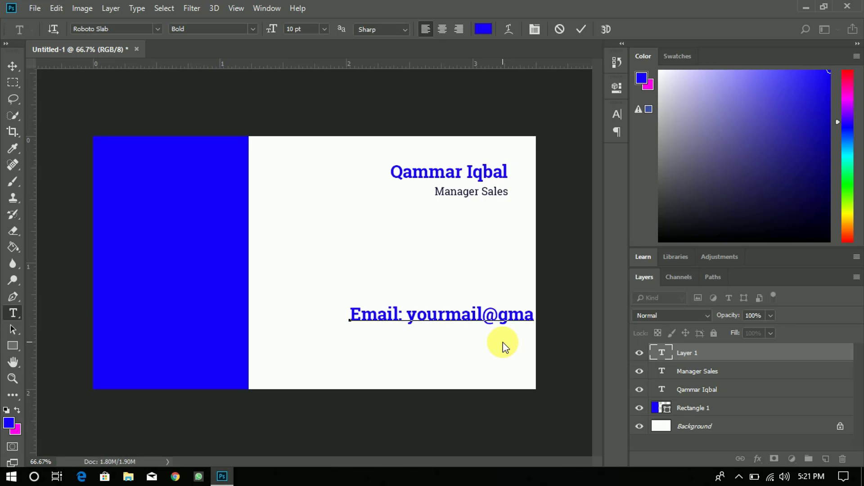
text(i)
text(l.com)
key(BackSpace)
key(BackSpace)
text(o)
key(ctrl)
key(ctrl+a)
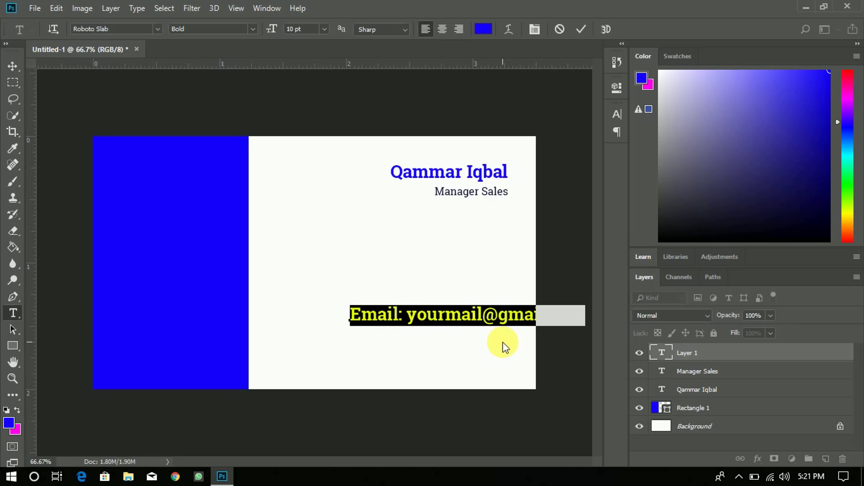
- Colour the email line dark navy from Manager Sales, move it left, and size it 7 pt
click(484, 28)
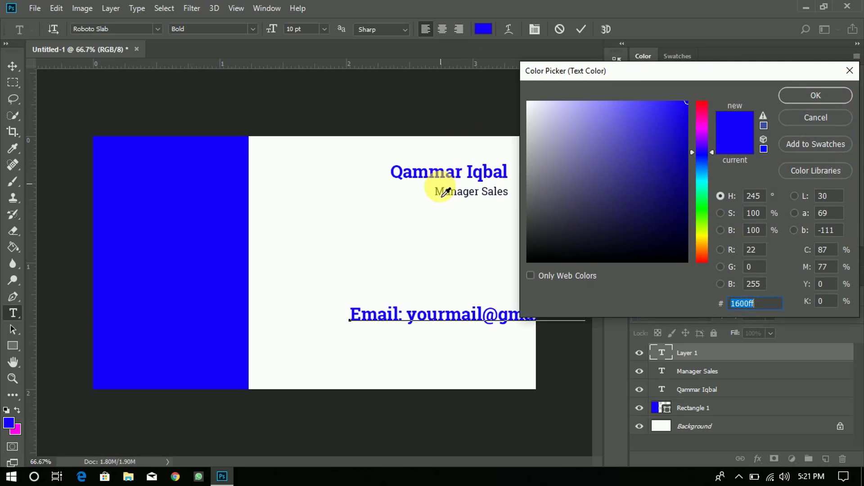
click(438, 197)
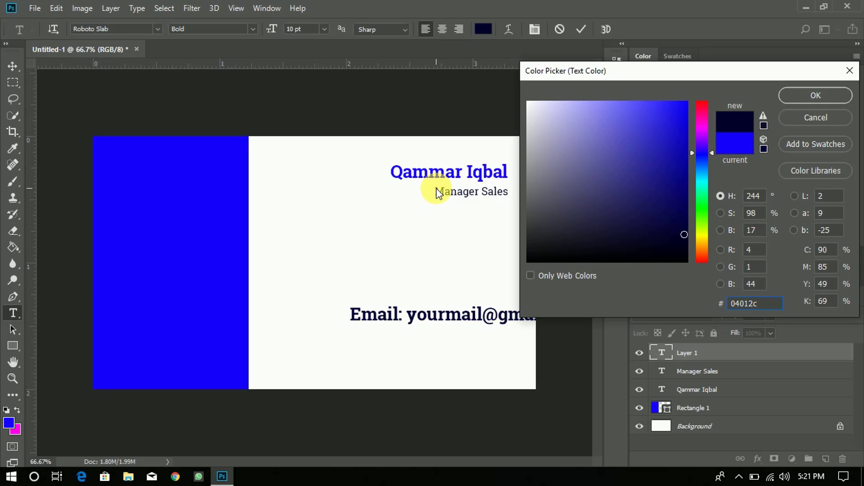
click(812, 95)
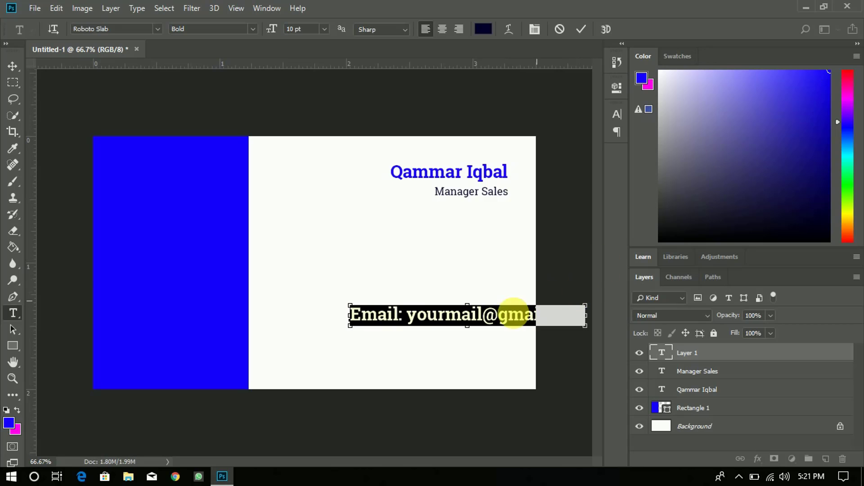
drag(507, 313, 446, 324)
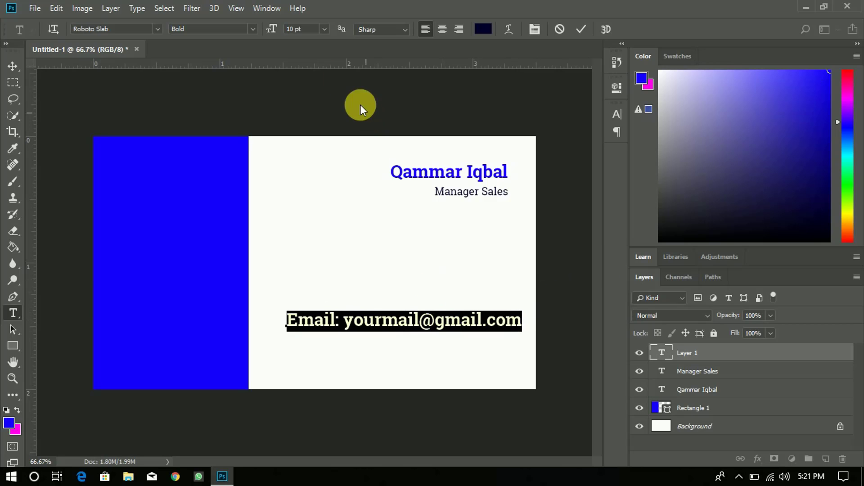
click(317, 32)
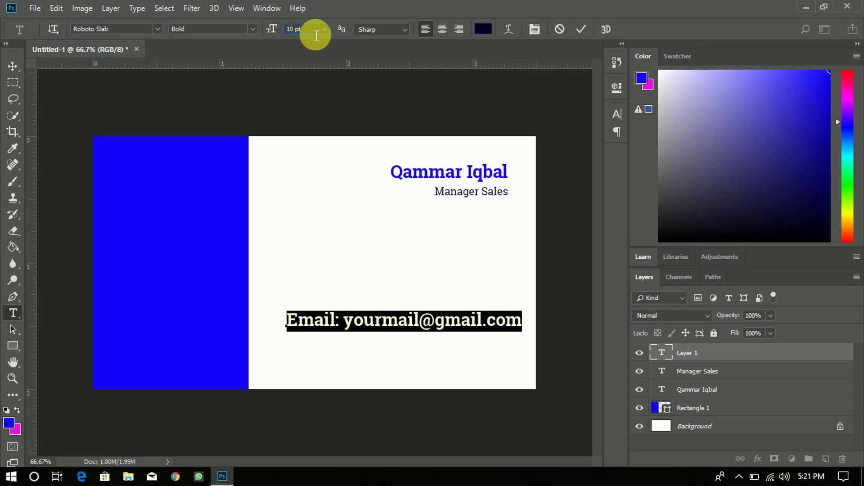
key(Down)
key(Down)
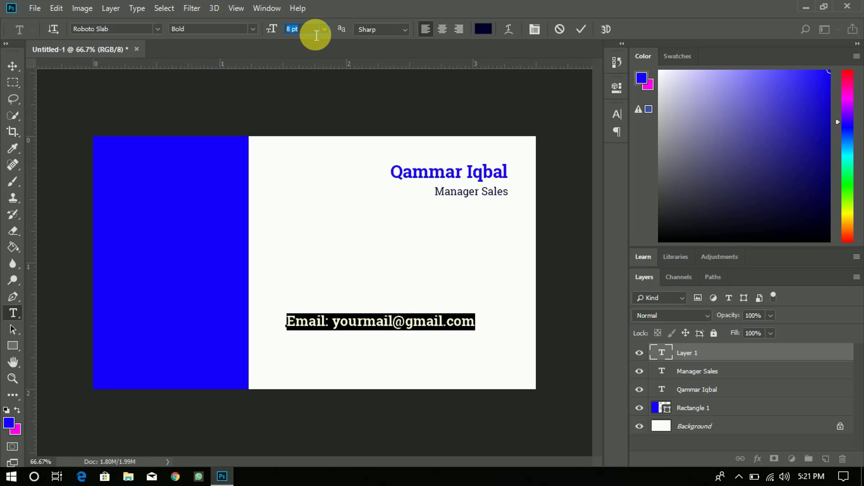
key(Down)
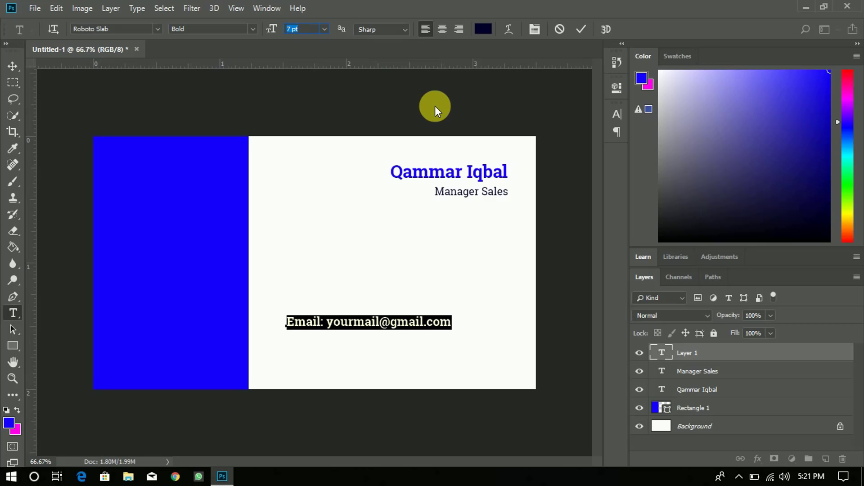
key(Return)
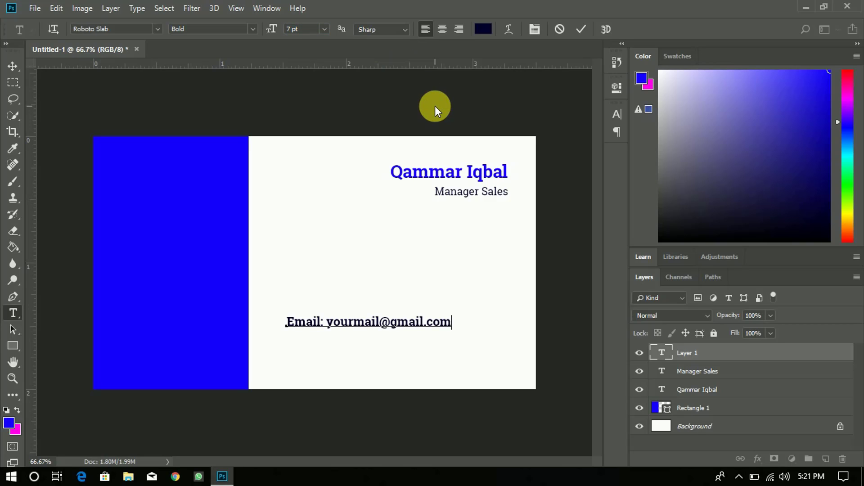
- Keep the Email label bold and set the address to Regular weight
key(shift+Left)
key(shift+Left)
key(shift+Left)
key(shift+Left)
key(shift+Left)
key(shift+Left)
key(shift+Left)
key(shift+Left)
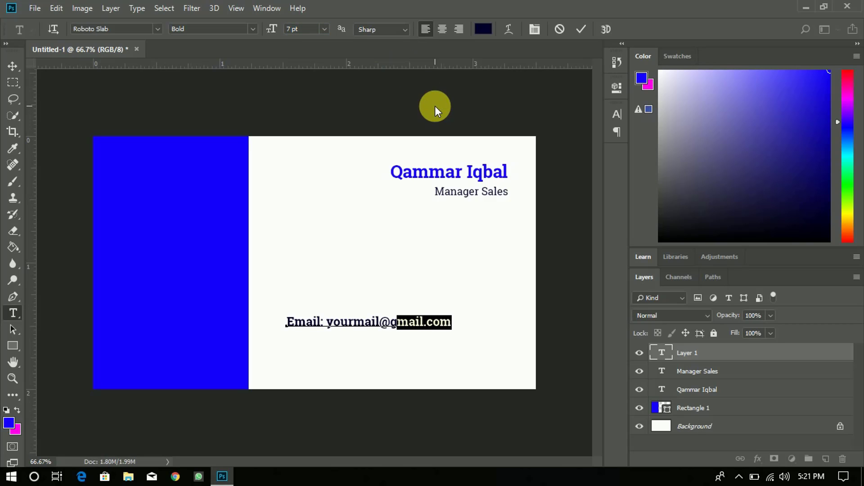
key(shift+Left)
key(shift+Left)
key(shift+Left)
key(shift+Left)
key(shift+Left)
key(shift+Left)
key(shift+Left)
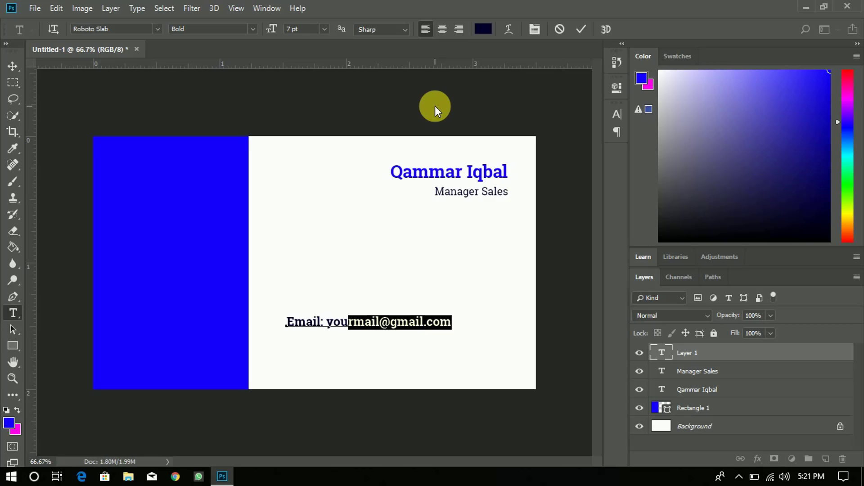
key(shift+Left)
key(shift+Left)
key(shift+Left)
key(shift+Left)
key(shift+Left)
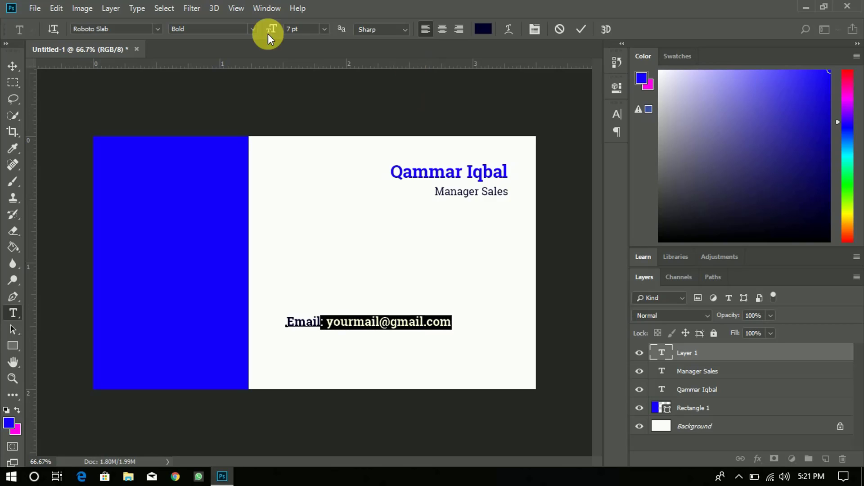
key(shift+Left)
key(shift+Left)
key(shift+Left)
key(shift+Left)
key(shift+Left)
click(253, 30)
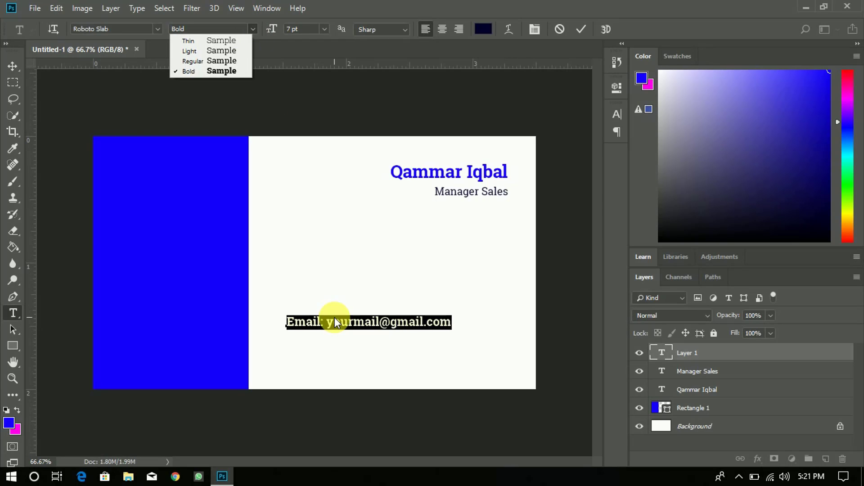
click(361, 320)
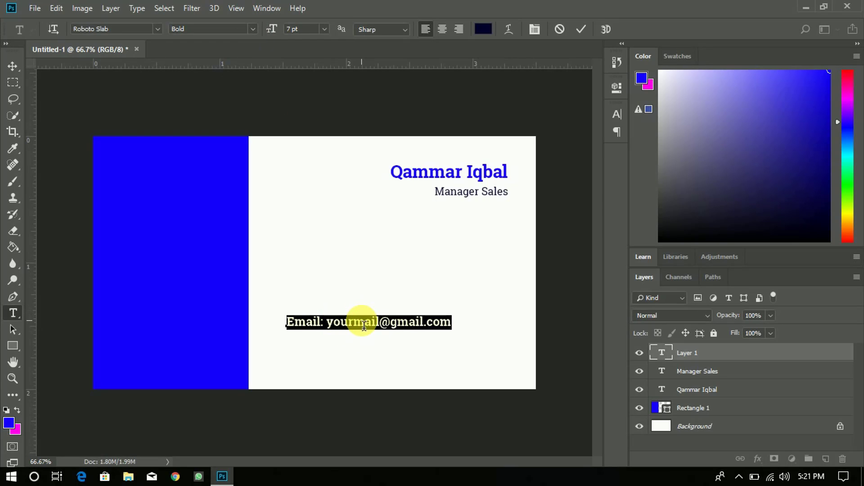
key(shift+Right)
key(shift+Right)
key(shift+Right)
key(shift+Right)
key(shift+Right)
key(shift+Right)
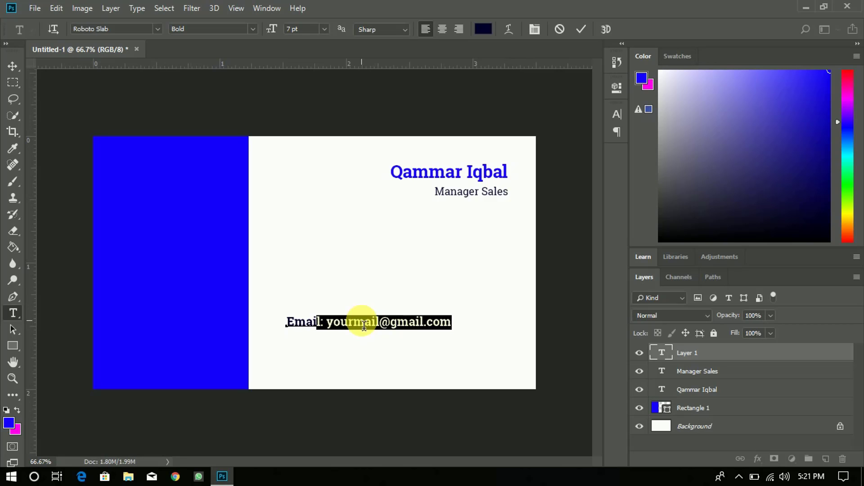
key(shift+Right)
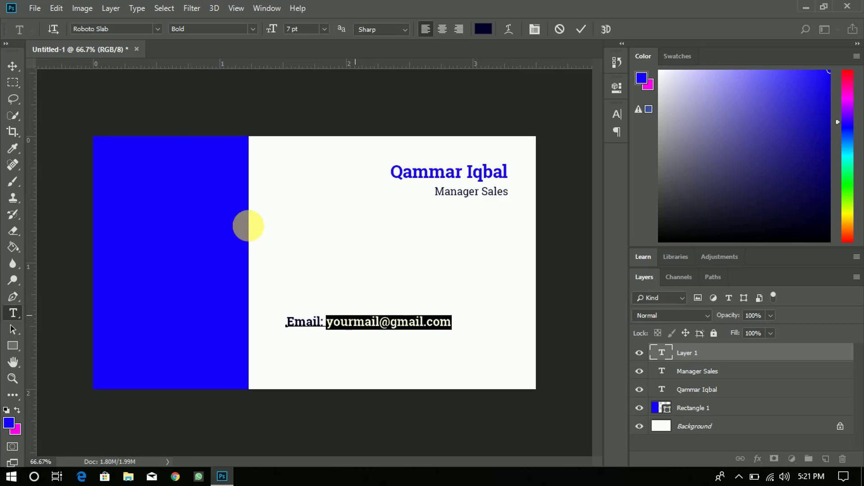
click(253, 31)
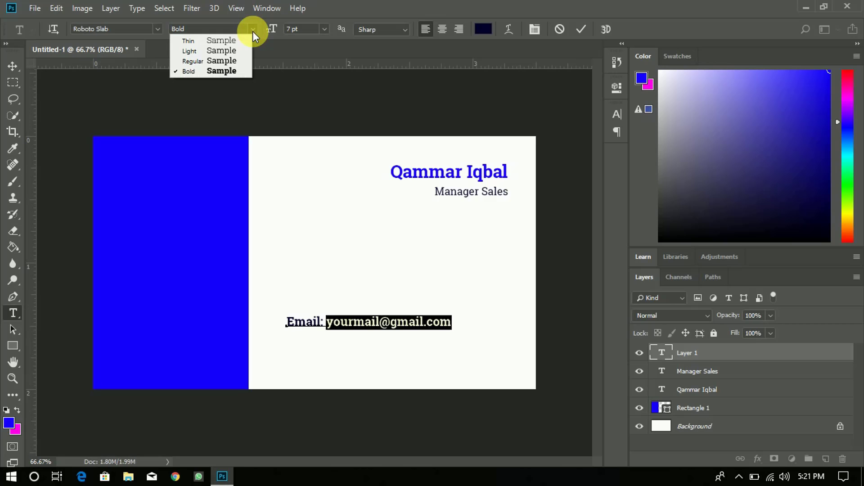
click(236, 59)
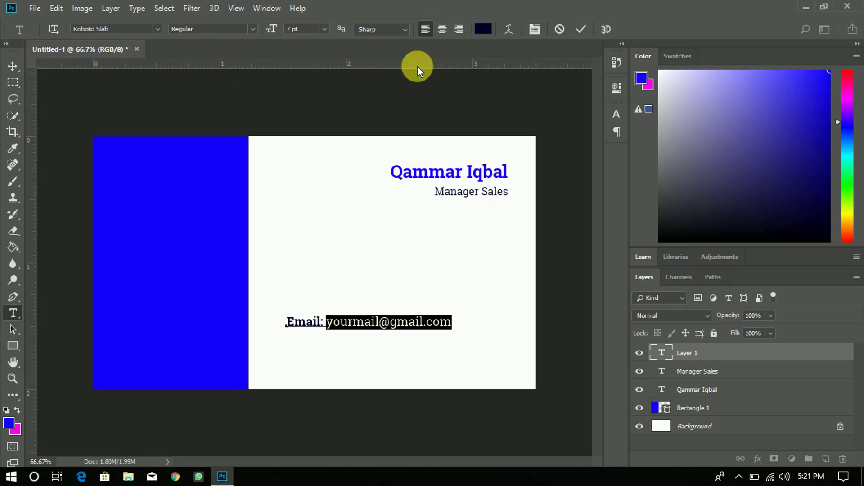
click(580, 30)
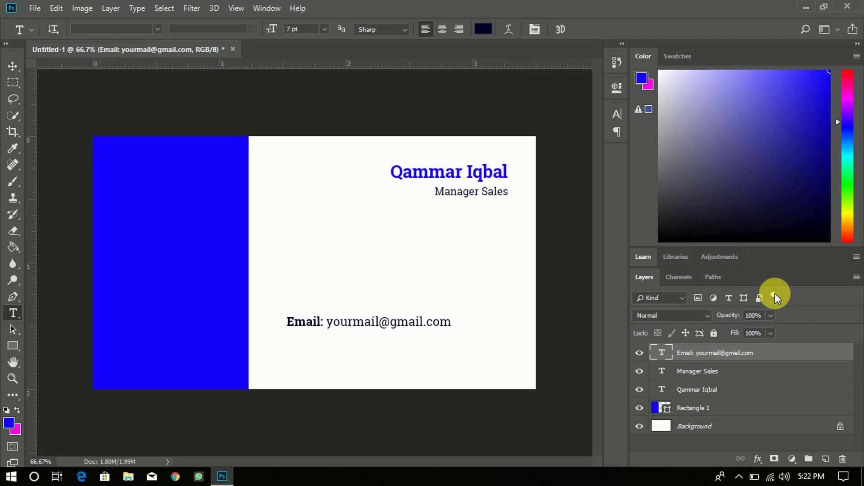
- Type the Cell line with the phone number below the email and make 'Cell:' bold
click(295, 345)
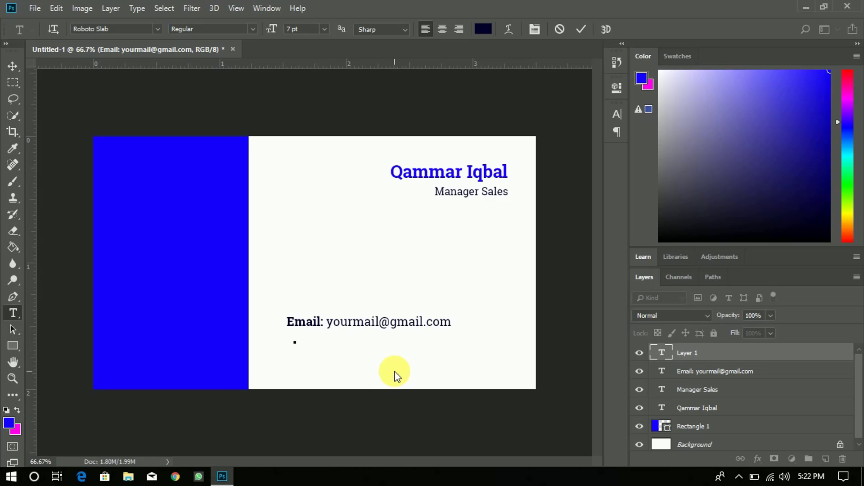
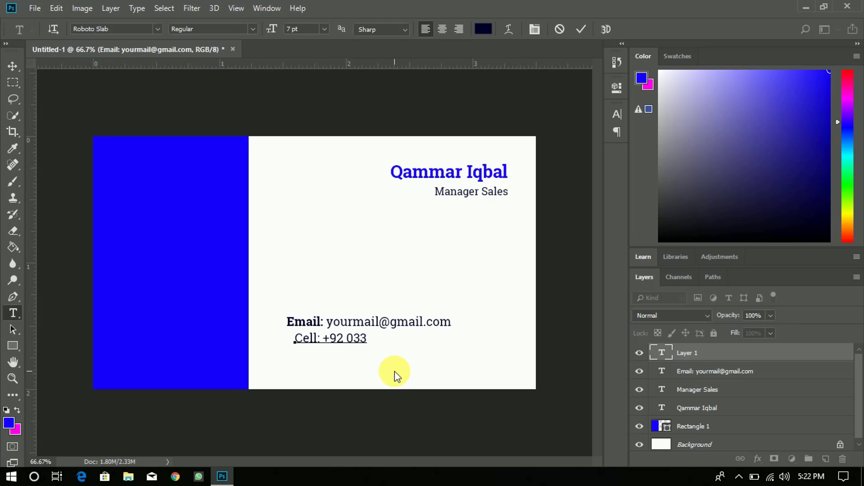
key(Left)
key(Left)
key(Left)
key(Left)
key(Left)
key(Left)
key(Left)
key(Left)
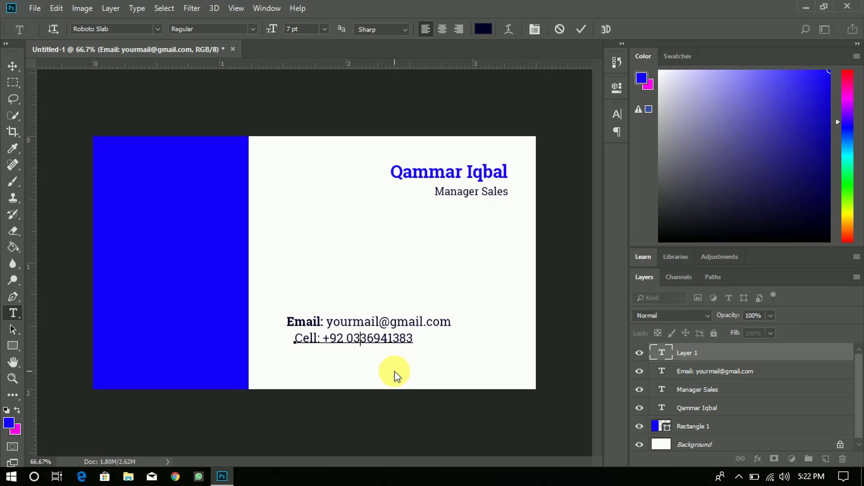
key(Left)
key(Left)
key(Left)
key(Left)
key(Left)
key(Left)
key(Left)
key(Left)
key(Left)
key(Left)
key(Left)
key(shift+Left)
key(shift+Right)
key(shift+Left)
key(shift+Right)
key(shift+Right)
key(shift+Right)
key(shift+Right)
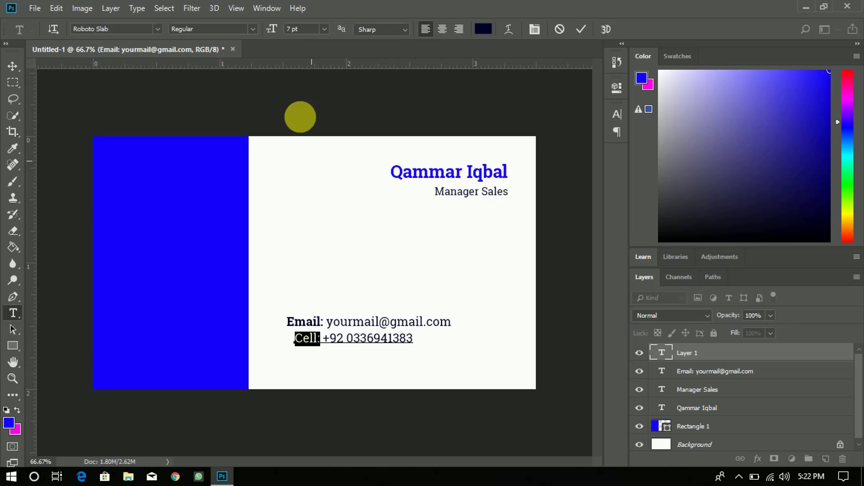
click(252, 28)
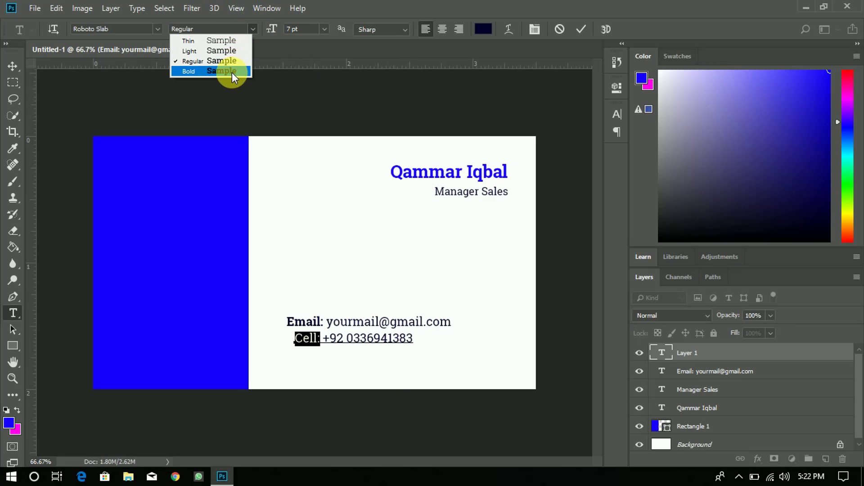
click(231, 72)
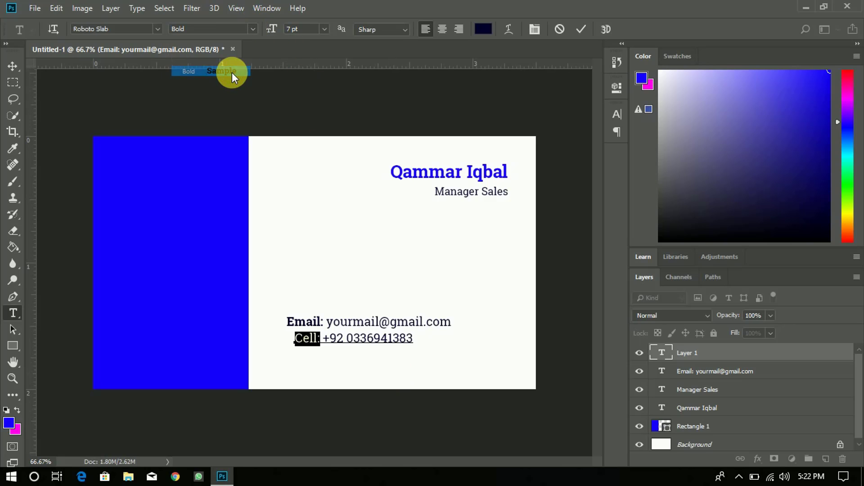
click(581, 28)
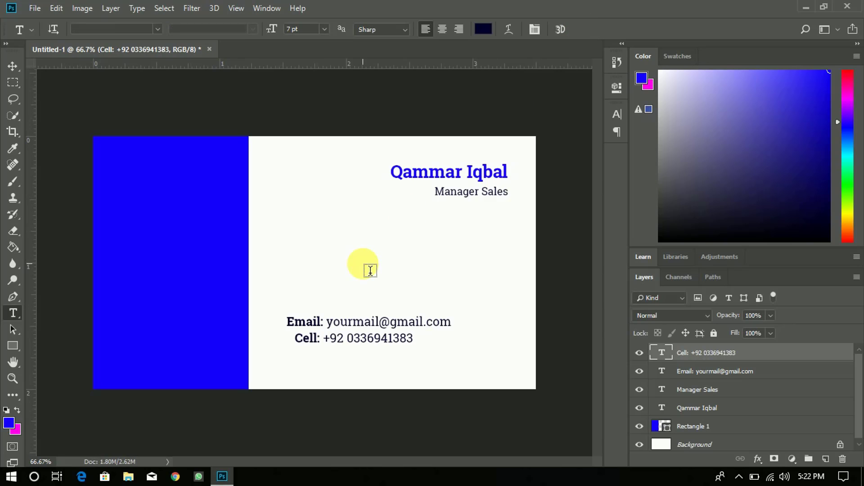
- Type a bold 'Tel:' label, then the telephone numbers in Regular weight
click(315, 370)
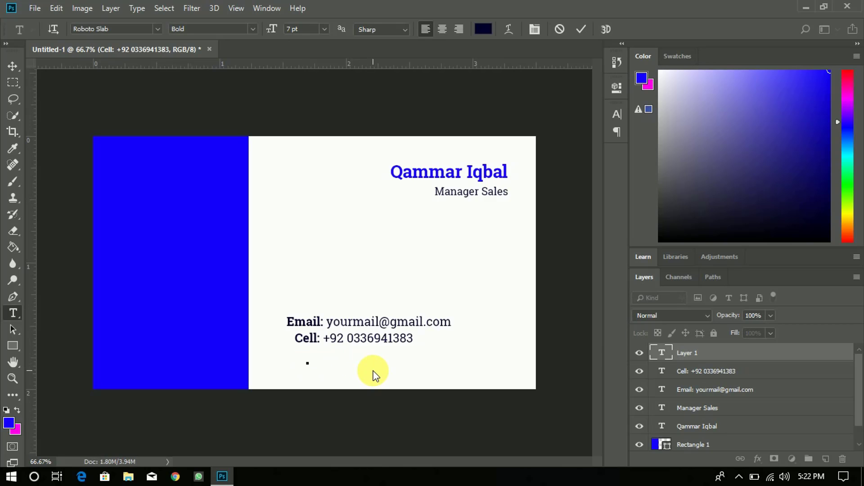
text(te)
key(BackSpace)
key(BackSpace)
key(BackSpace)
text(Tel:)
click(254, 34)
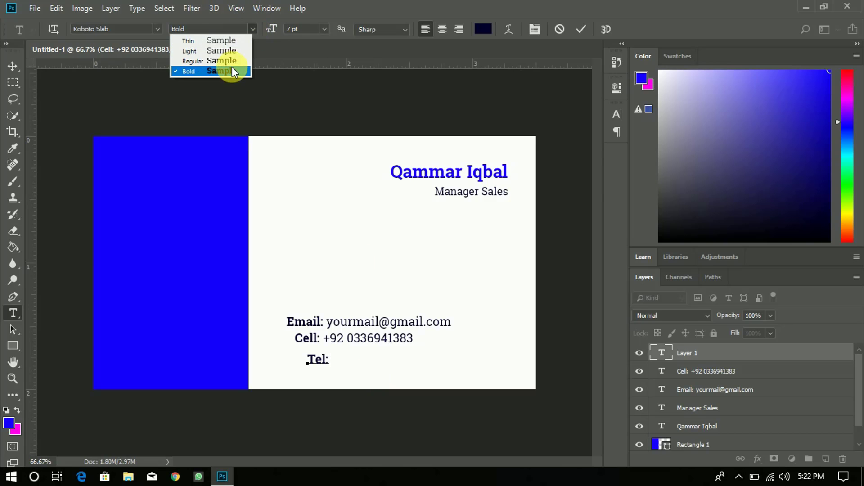
click(232, 63)
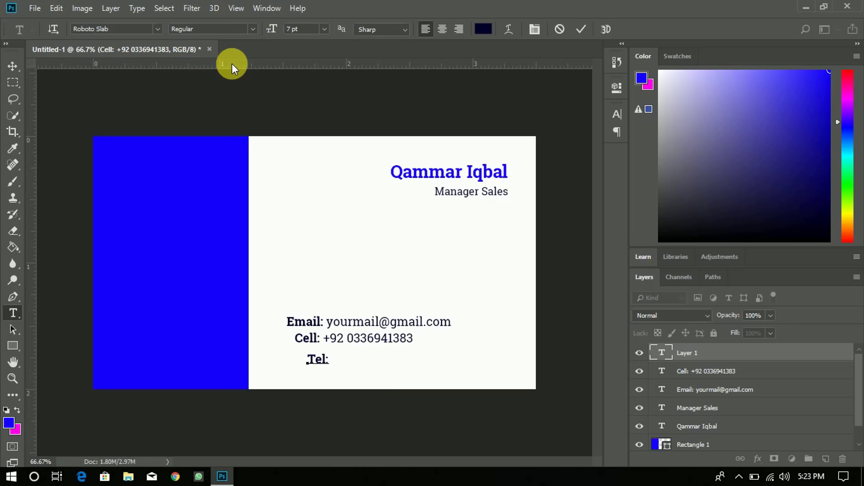
text(000 111 2223)
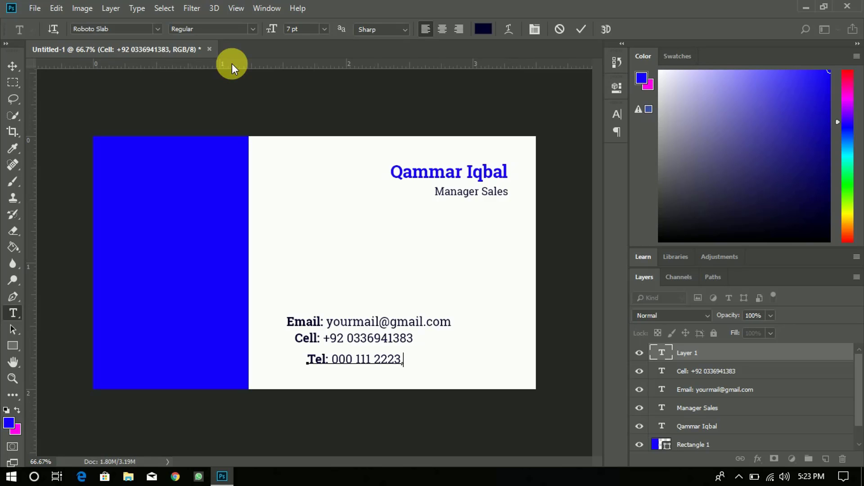
text(, 000123123)
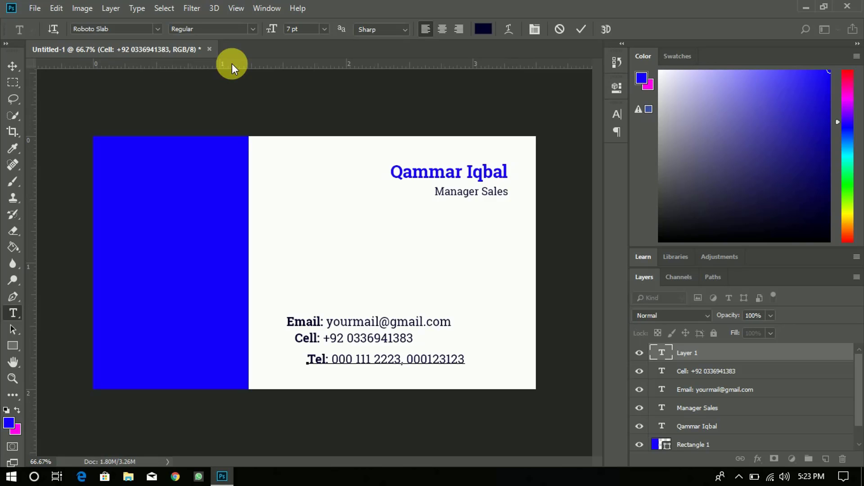
- Commit the Tel line, then right-align the Email, Cell and Tel lines and shift them right
click(581, 30)
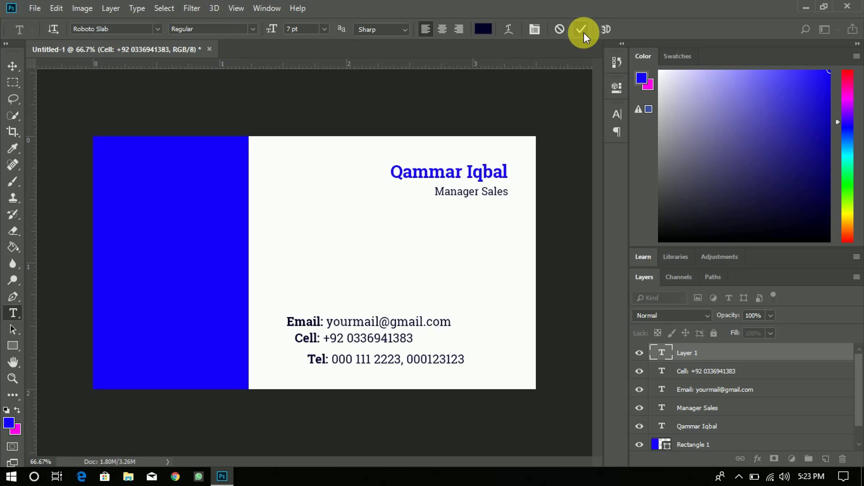
shift+click(719, 372)
shift+click(711, 390)
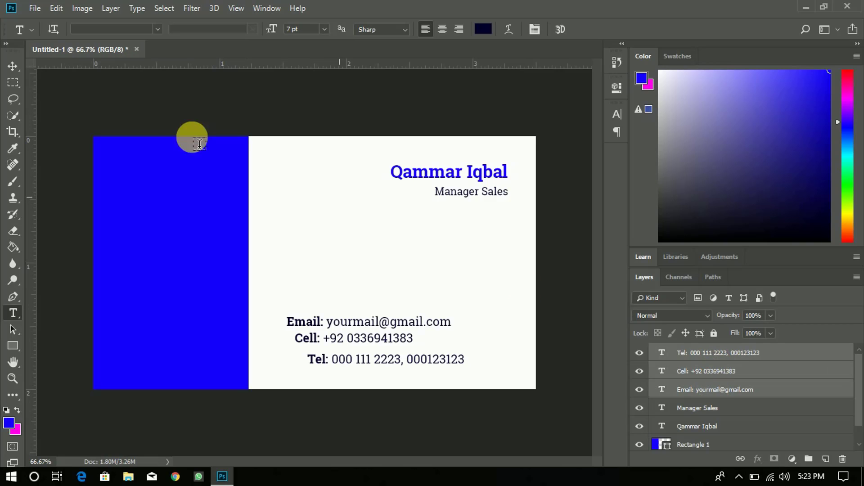
click(12, 66)
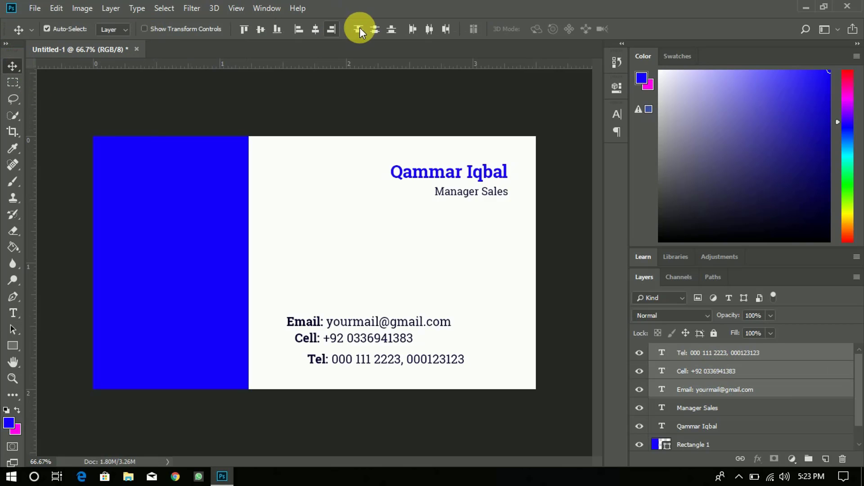
click(334, 30)
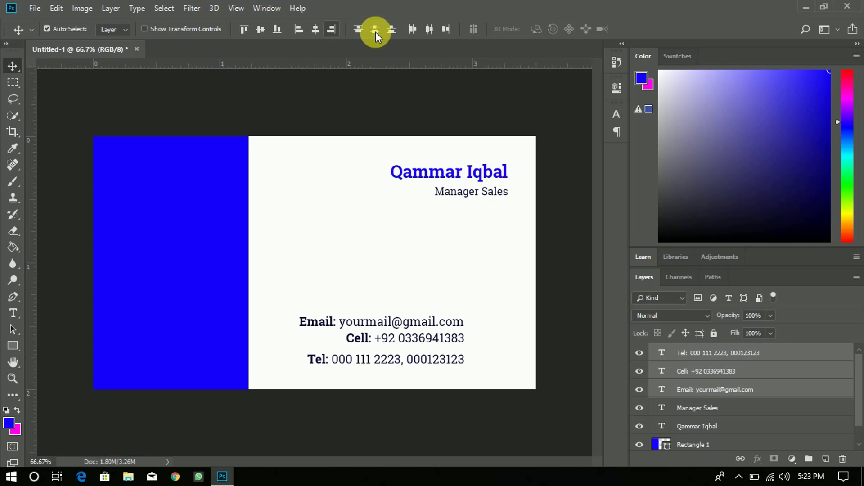
key(shift+Right)
key(shift+Right)
key(shift+Right)
key(shift+Right)
key(shift+Right)
key(shift+Right)
key(shift+Right)
key(shift+Right)
key(shift+Right)
key(shift+Right)
key(shift+Right)
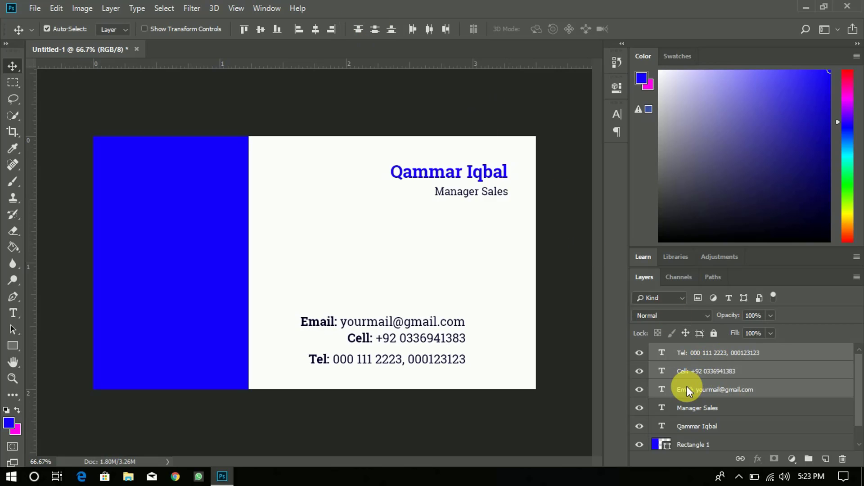
key(shift+Right)
key(shift+Right)
key(shift+Right)
key(shift+Right)
key(shift+Right)
key(shift+Right)
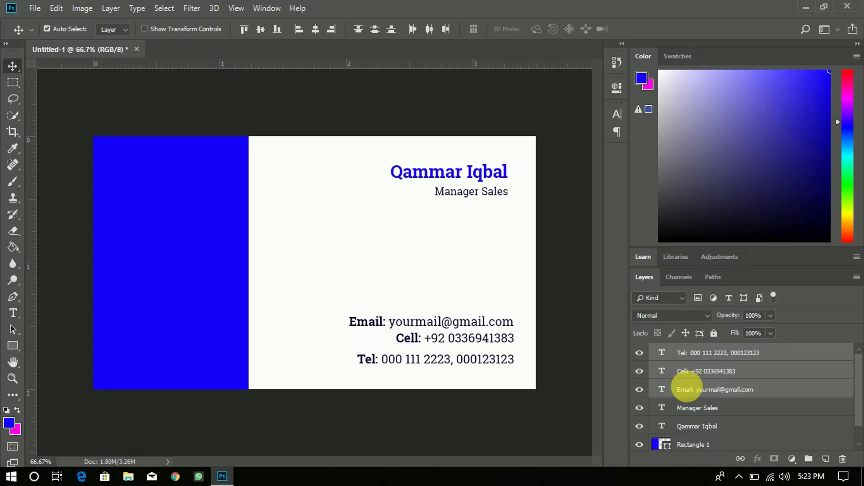
- Align the name and Manager Sales title to the contact lines' right edge and fine-tune the position
shift+click(700, 410)
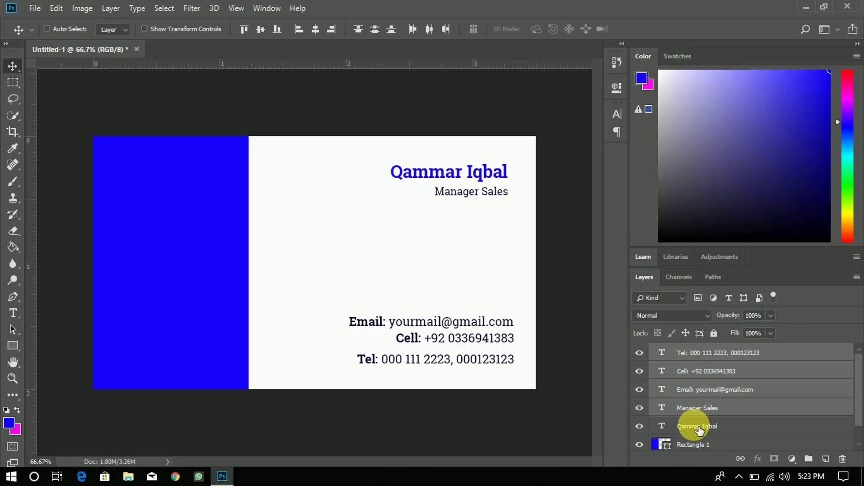
shift+click(693, 425)
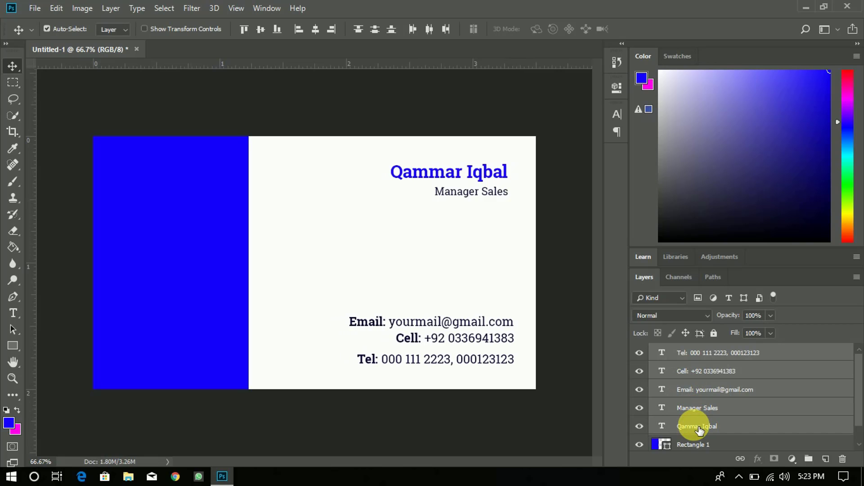
click(333, 30)
key(Left)
key(Left)
key(Left)
key(Left)
key(Left)
key(Left)
key(Left)
key(Left)
key(Left)
key(Left)
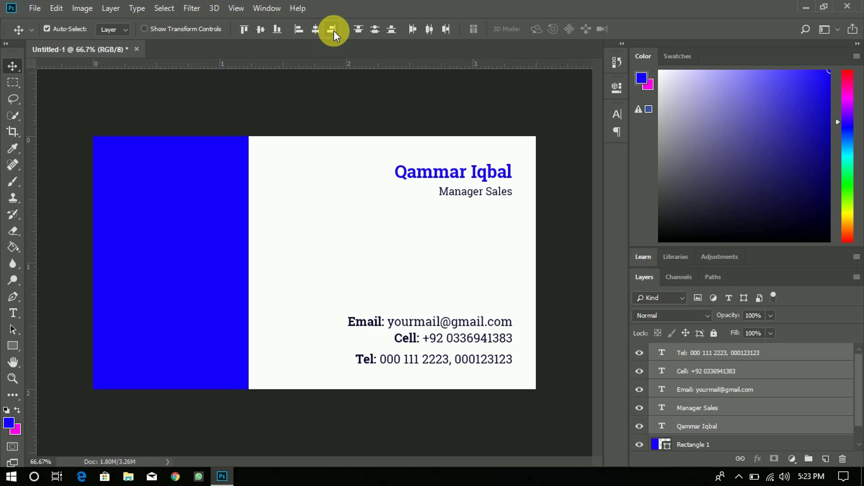
key(Left)
key(Left)
key(Left)
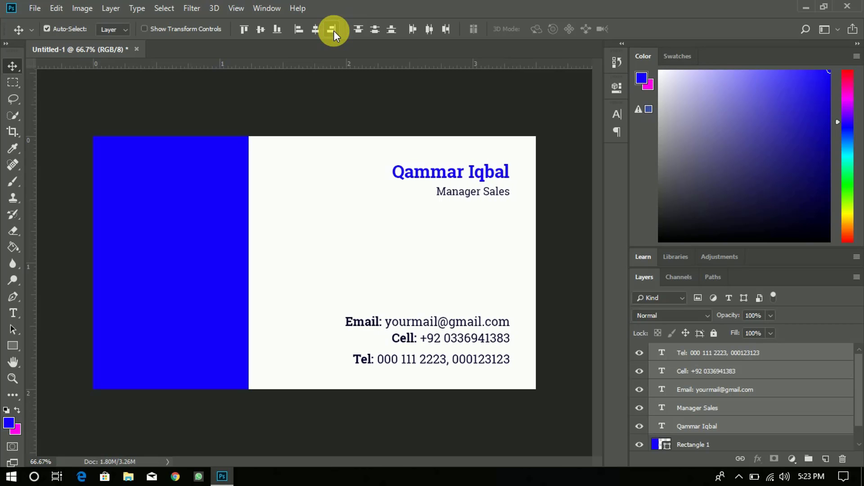
key(Right)
key(Right)
key(Right)
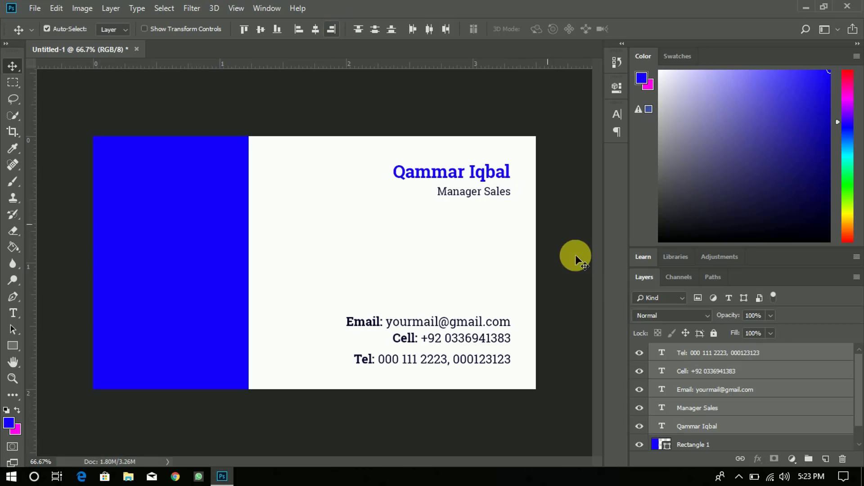
click(13, 347)
- Draw a white square near the top of the blue panel
click(13, 425)
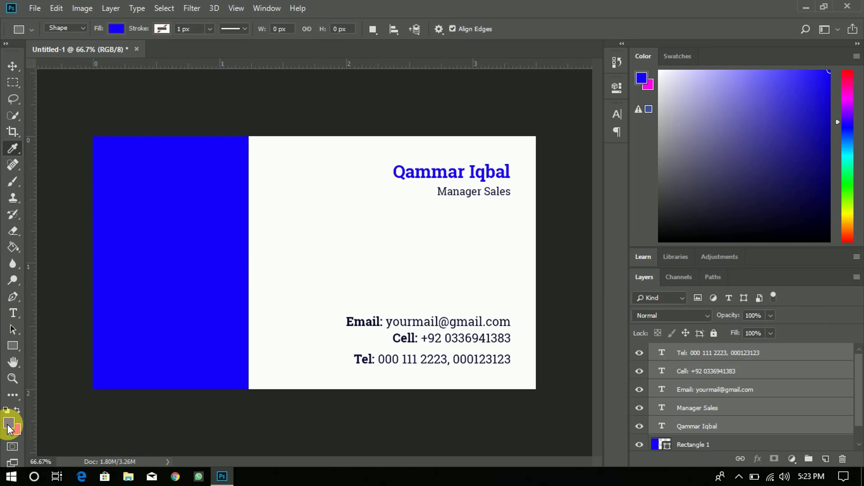
drag(580, 161, 485, 53)
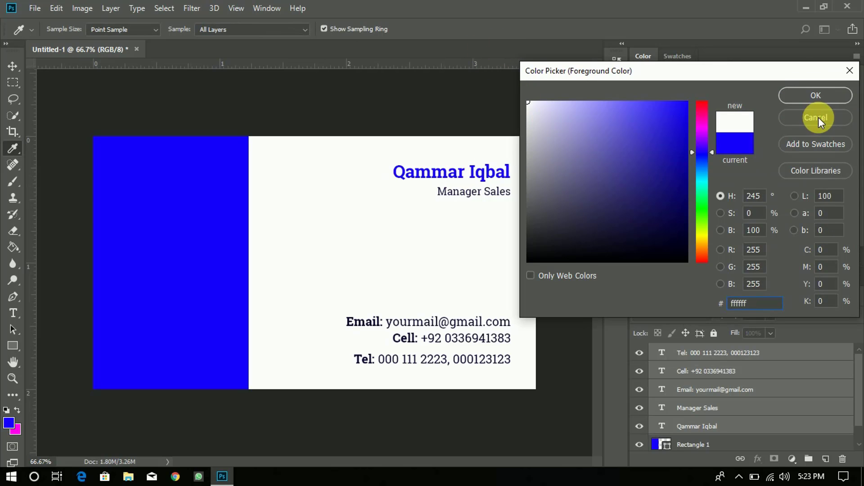
click(810, 93)
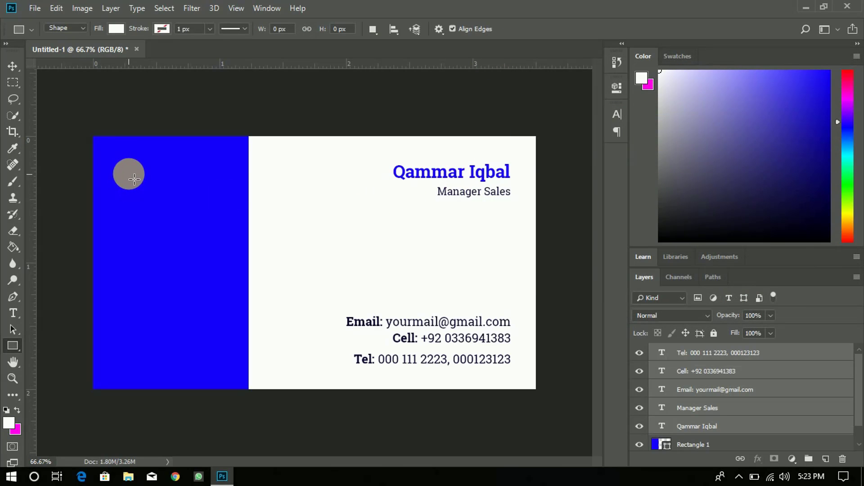
drag(128, 173, 203, 247)
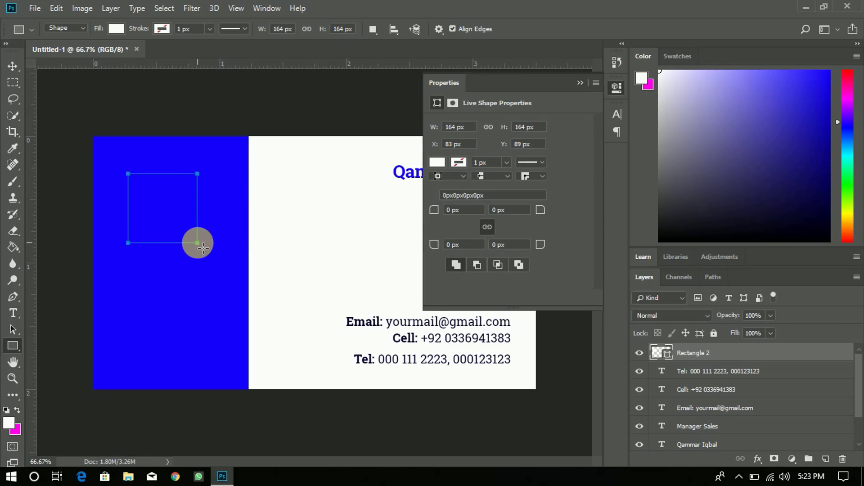
- Centre the white square horizontally on the blue panel, then select only its layer
click(579, 82)
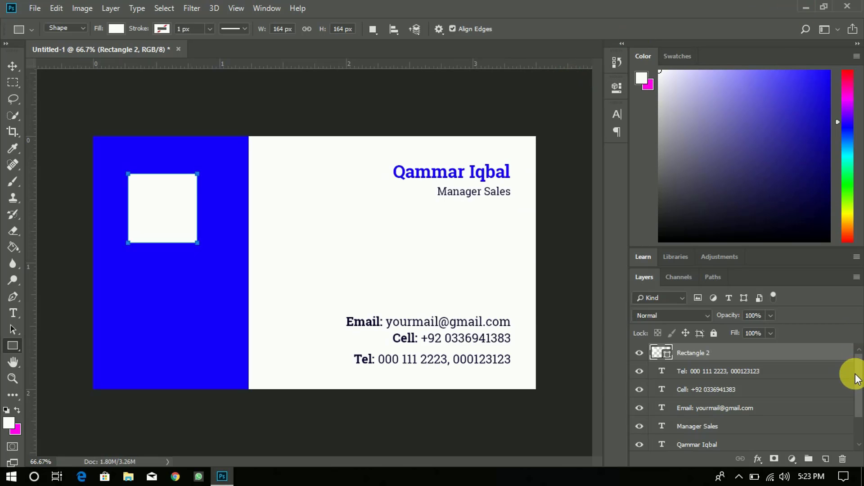
scroll(860, 391, down, 1)
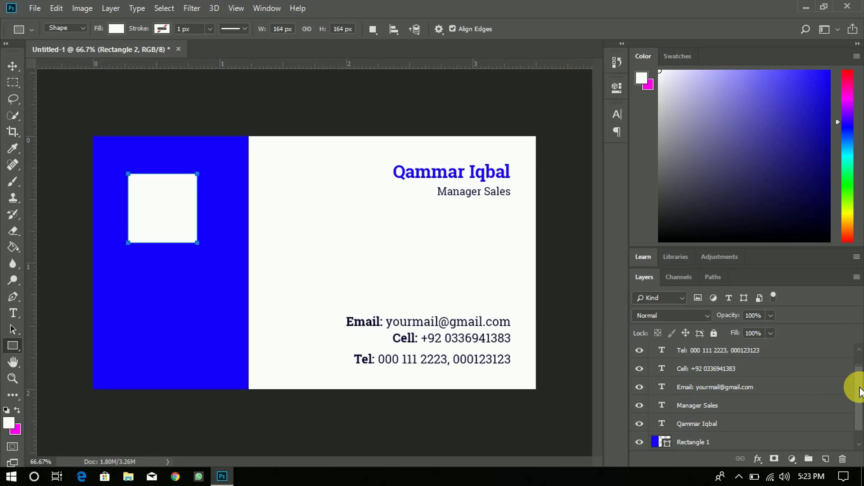
click(719, 439)
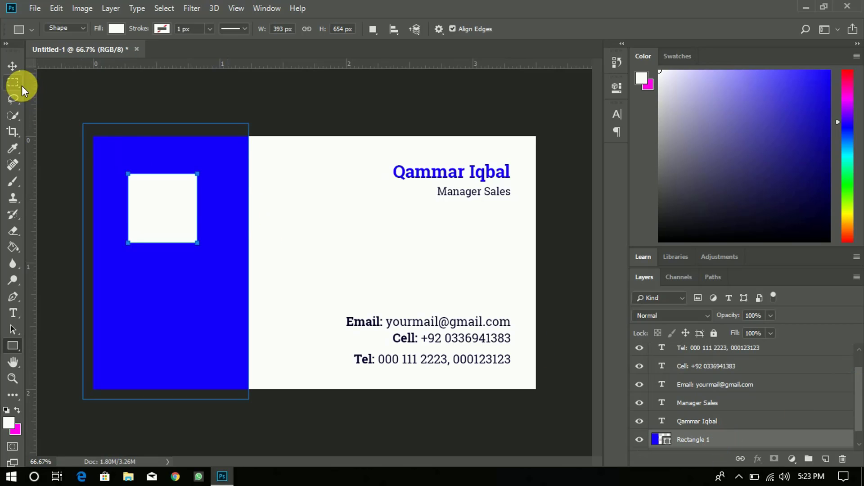
click(13, 62)
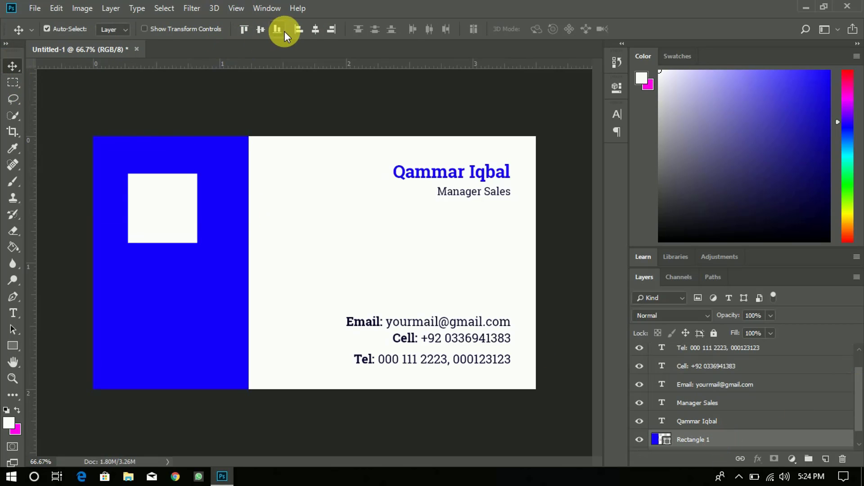
click(316, 30)
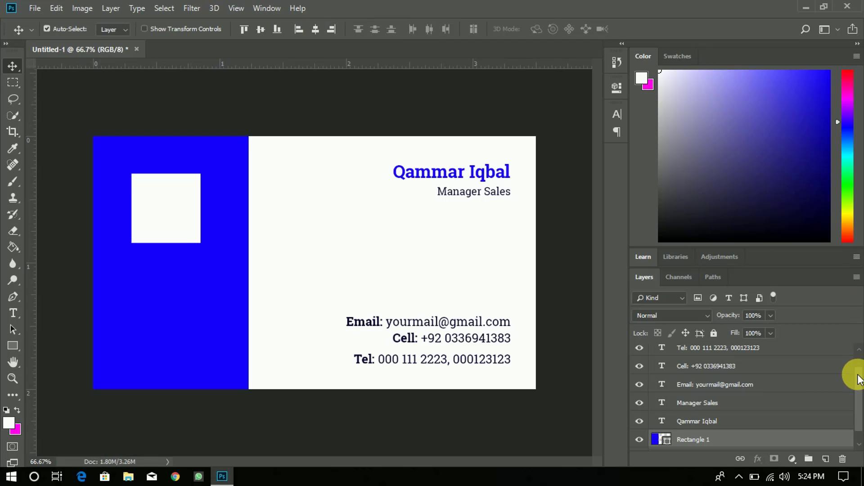
drag(857, 379, 856, 352)
click(797, 358)
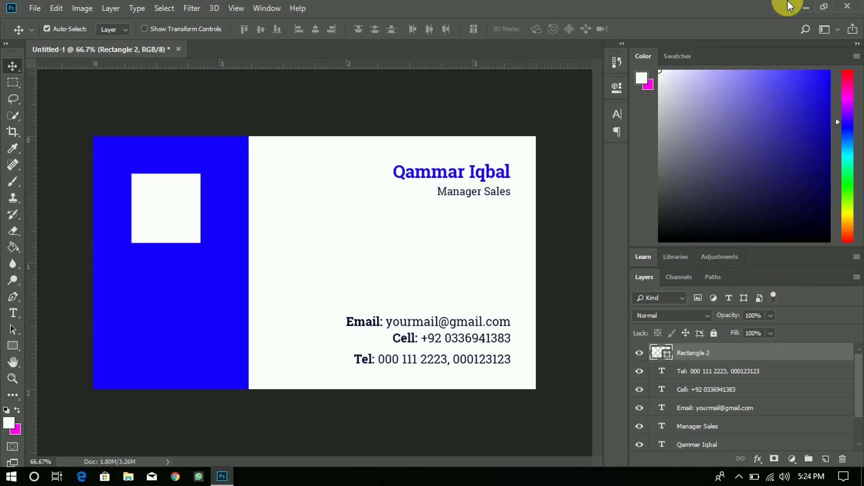
- Place qr-code (1) from the desktop and scale it to fill the white square
click(798, 4)
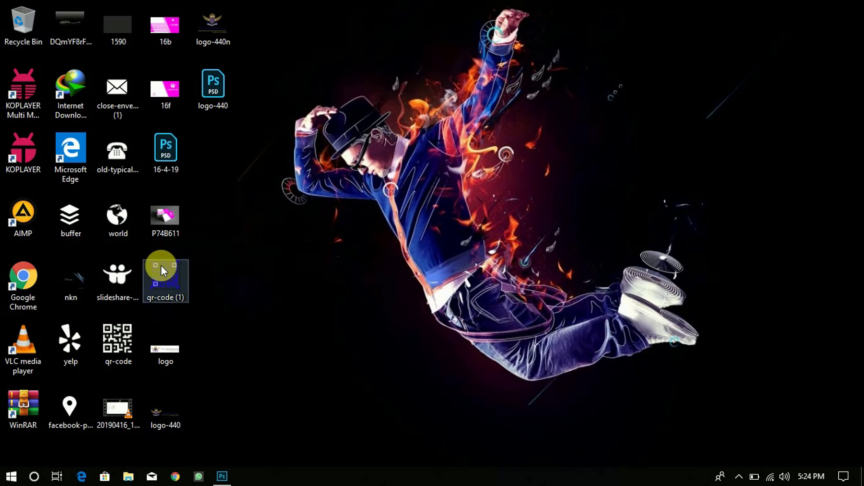
drag(161, 265, 170, 224)
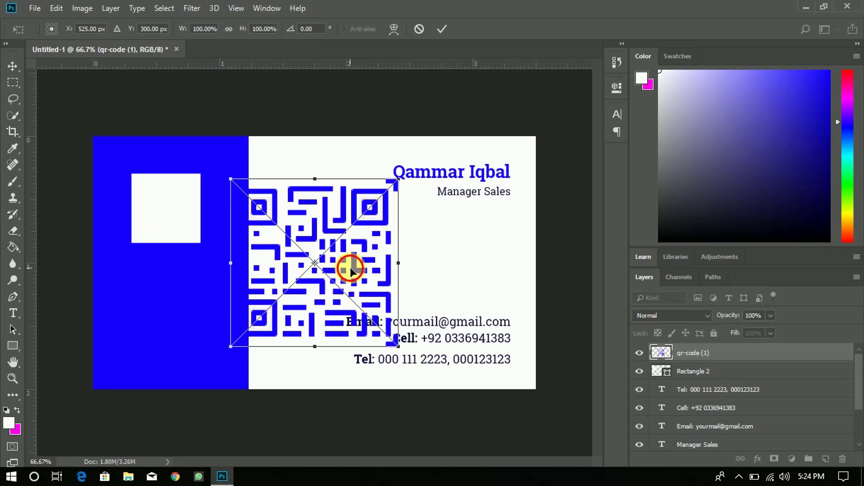
drag(350, 266, 262, 244)
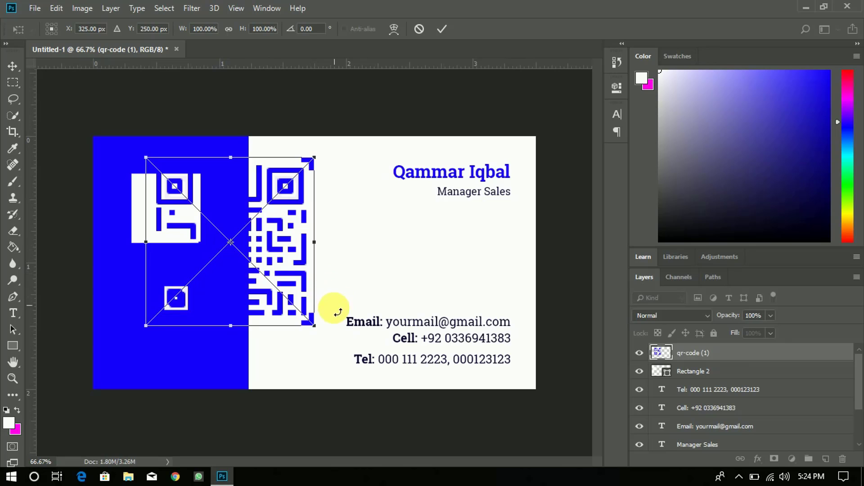
drag(309, 325, 182, 221)
drag(182, 181, 176, 207)
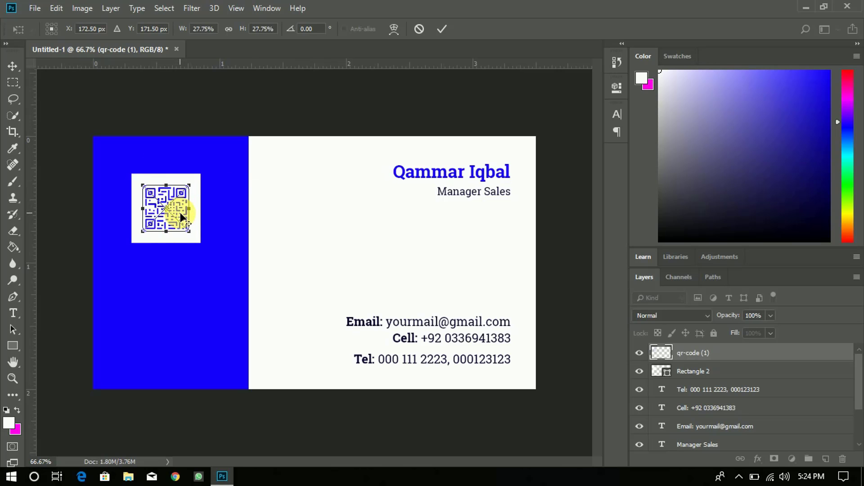
drag(189, 233, 208, 244)
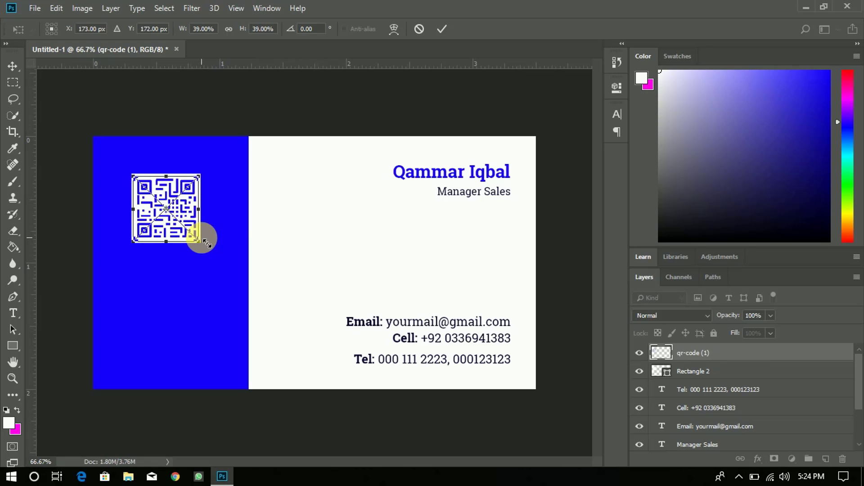
click(439, 28)
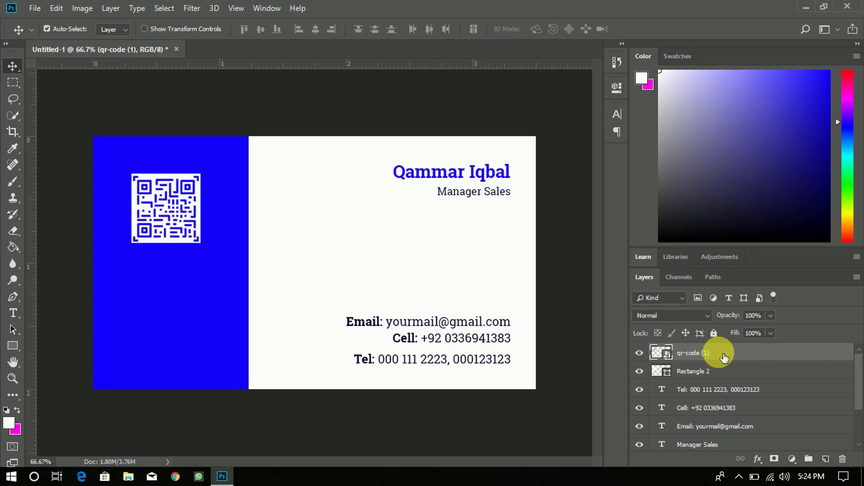
- Centre the QR code vertically on the square and type the website address near the panel's bottom
ctrl+click(815, 373)
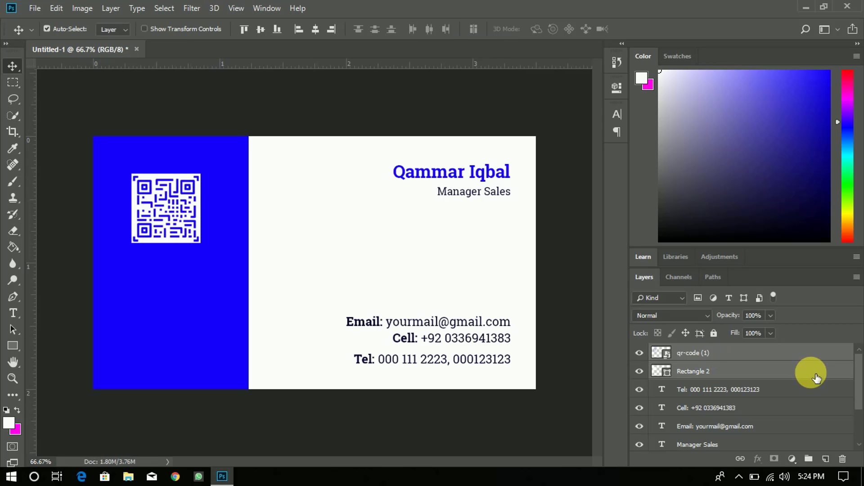
click(259, 29)
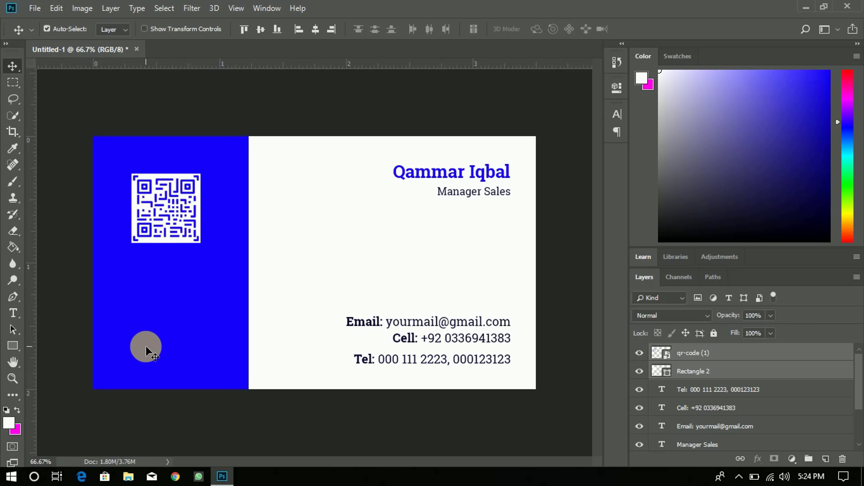
key(t)
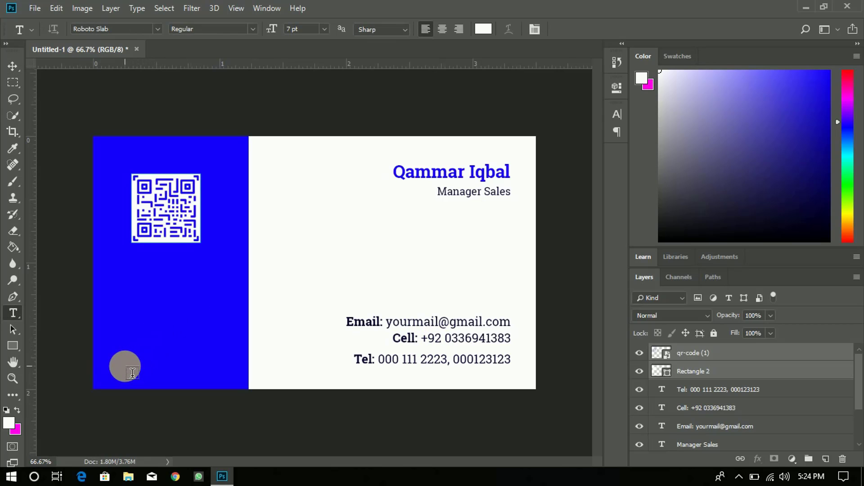
click(114, 376)
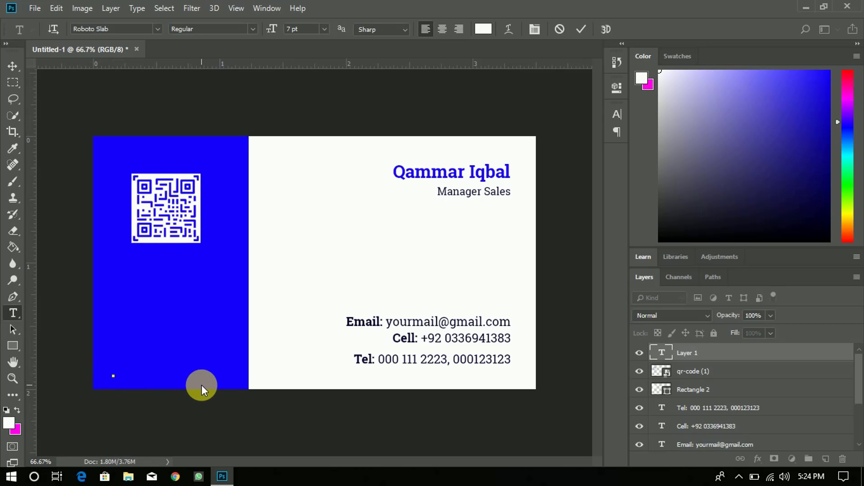
text(www.rs)
key(BackSpace)
text(astr)
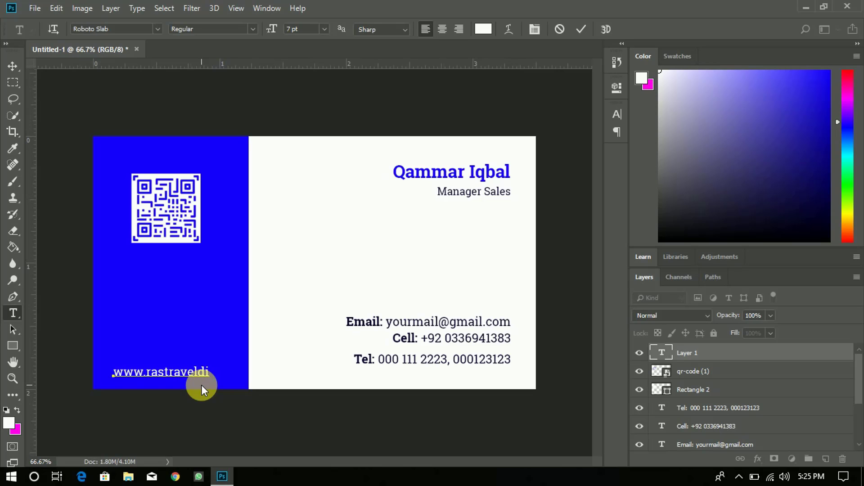
text( aveldivision.)
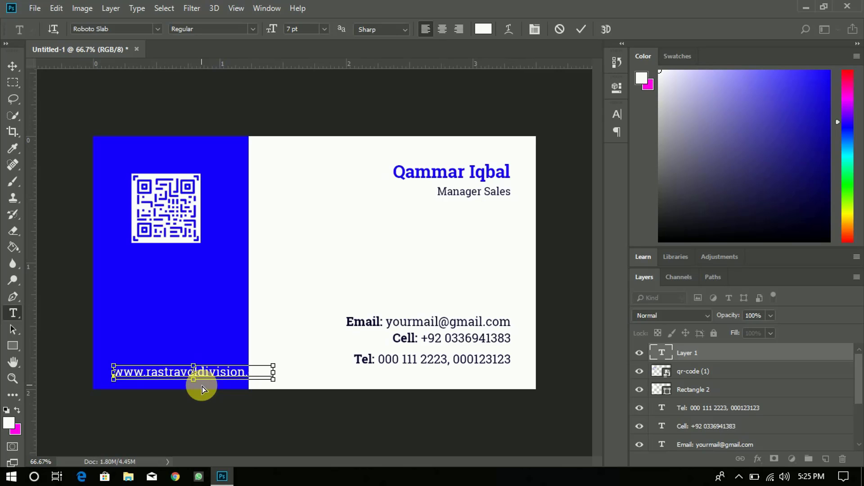
- Set the website text to 6 pt, commit it, and nudge it slightly left
key(ctrl+a)
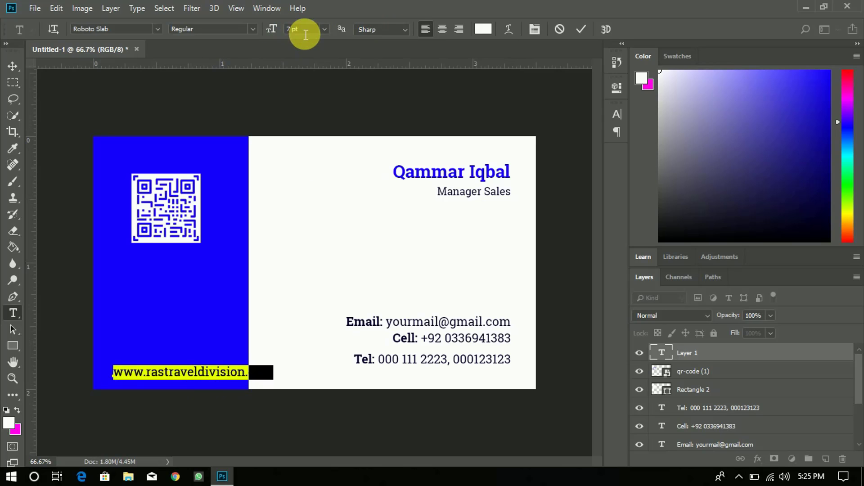
click(305, 32)
key(Down)
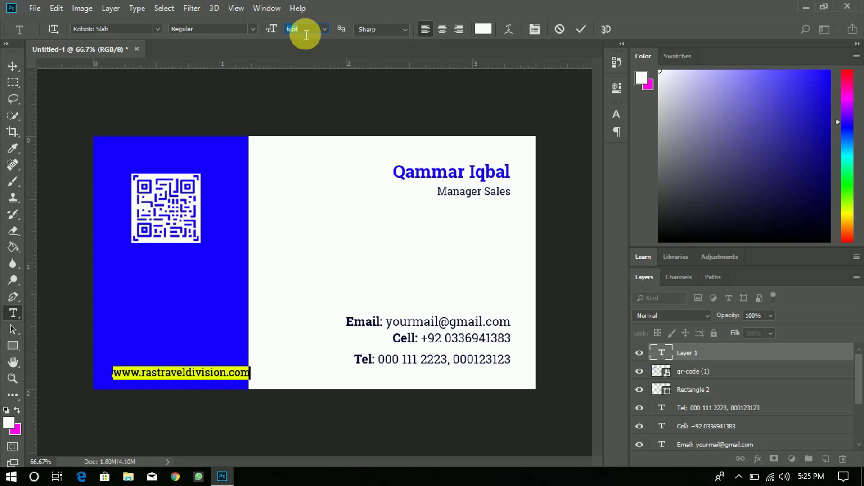
click(587, 28)
key(v)
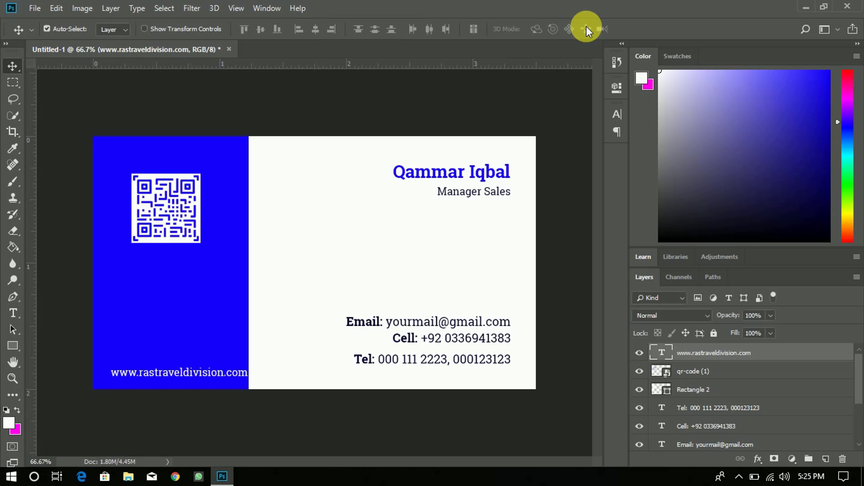
key(Left)
key(Left)
key(Left)
key(Left)
key(Left)
key(Left)
key(Left)
key(Left)
key(Left)
key(Left)
key(Left)
key(Left)
key(Left)
key(Left)
key(Left)
key(Left)
key(Left)
key(Left)
key(Left)
key(Left)
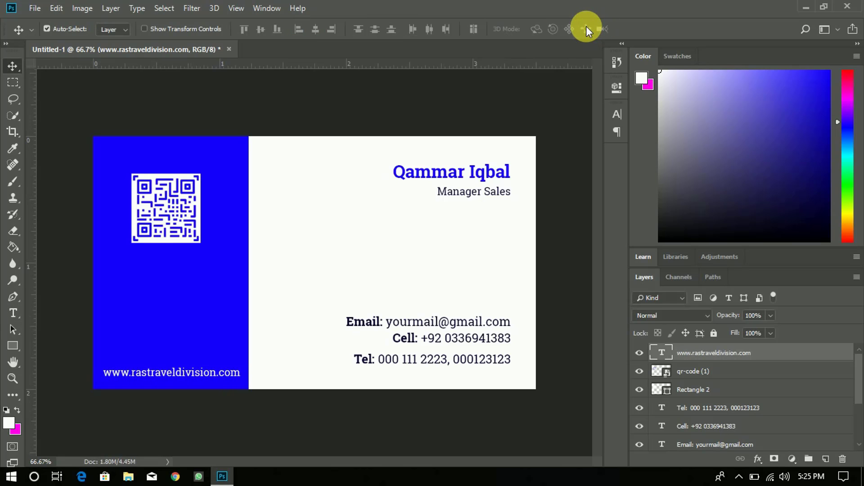
key(Left)
key(Left)
key(Left)
key(Left)
key(Left)
key(Left)
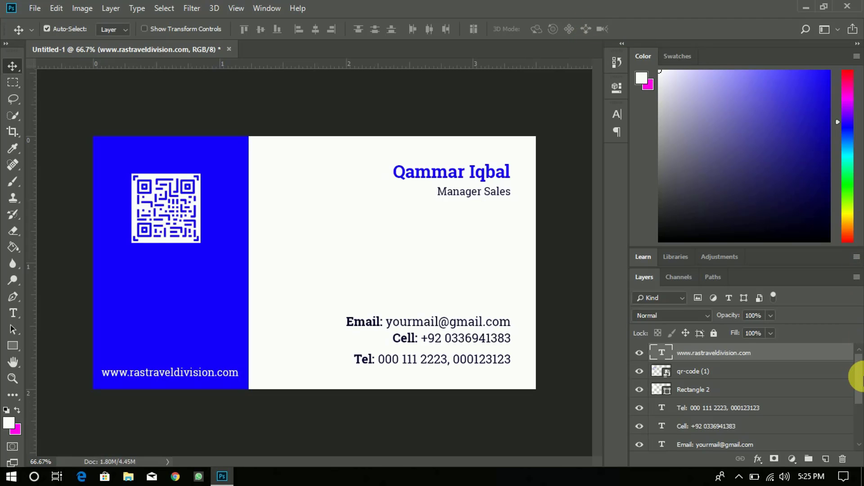
drag(858, 377, 860, 436)
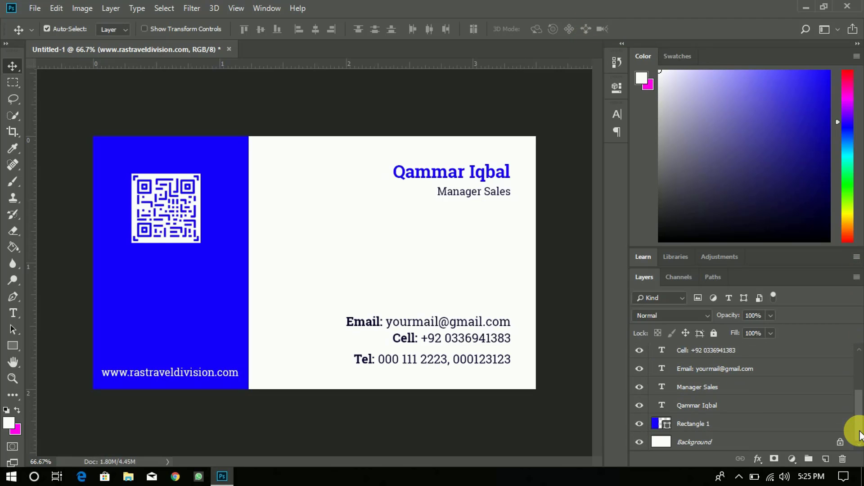
- Sample the card's blue as foreground colour and group the front-side layers as 'back'
click(11, 424)
click(147, 287)
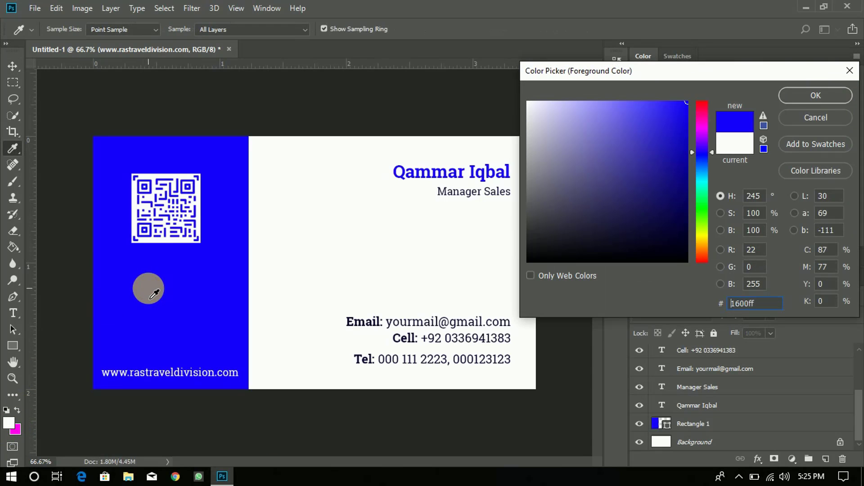
click(792, 97)
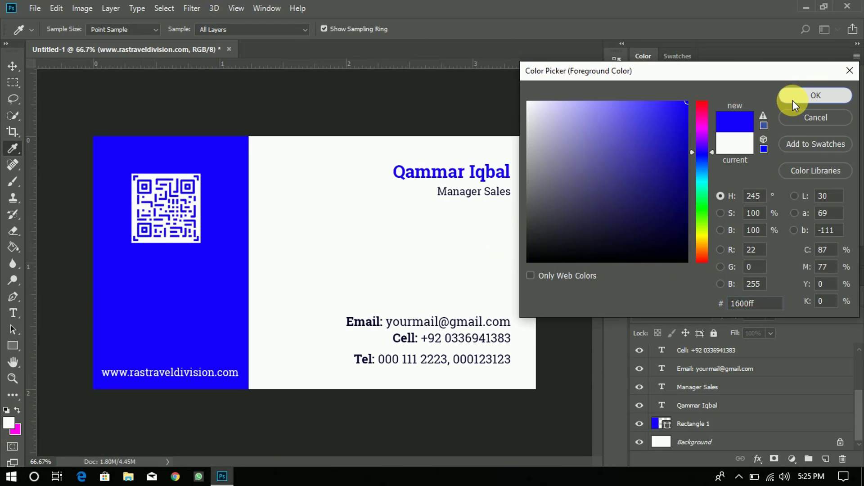
shift+click(743, 428)
click(809, 459)
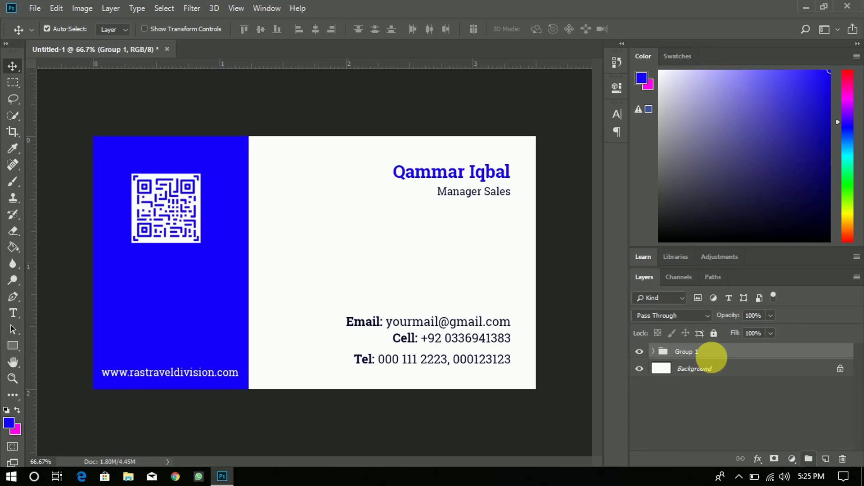
double_click(689, 352)
text(ba)
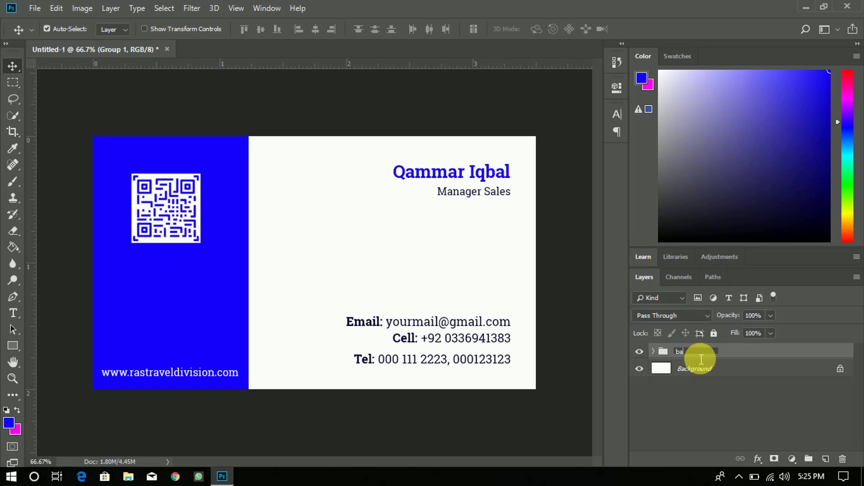
text(ck)
key(Return)
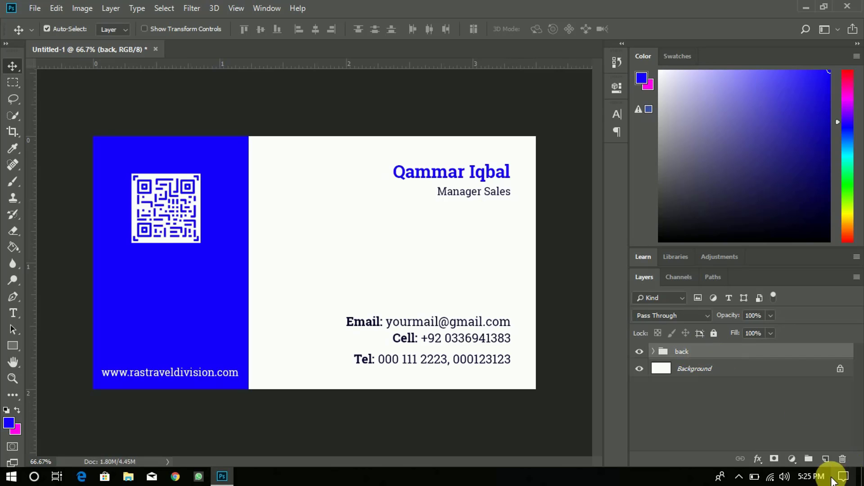
- Add a new layer, hide the back group, and fill the layer with blue #1600ff
click(826, 459)
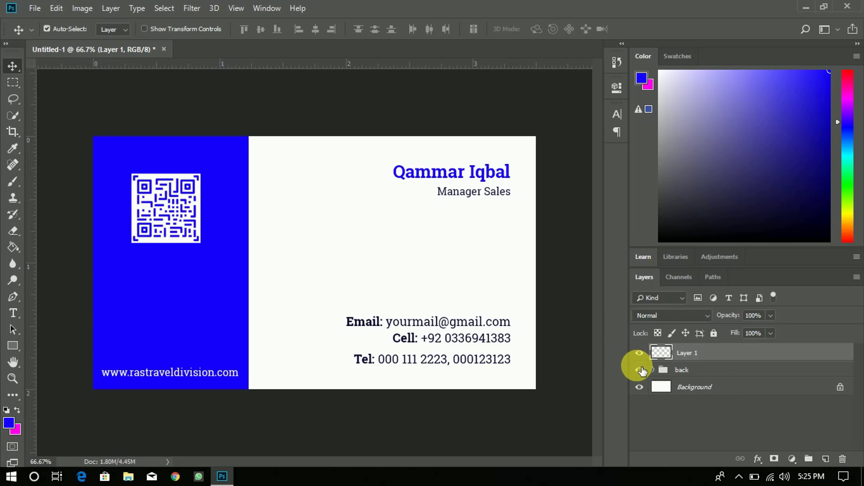
click(640, 370)
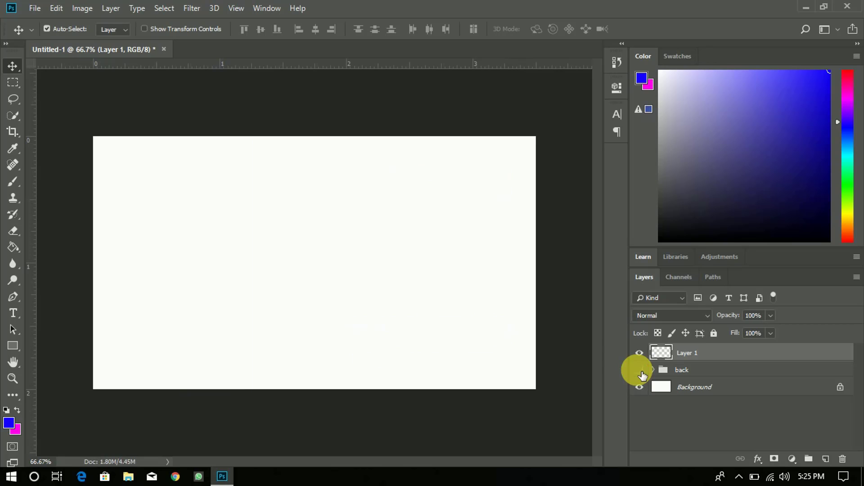
click(13, 247)
click(9, 422)
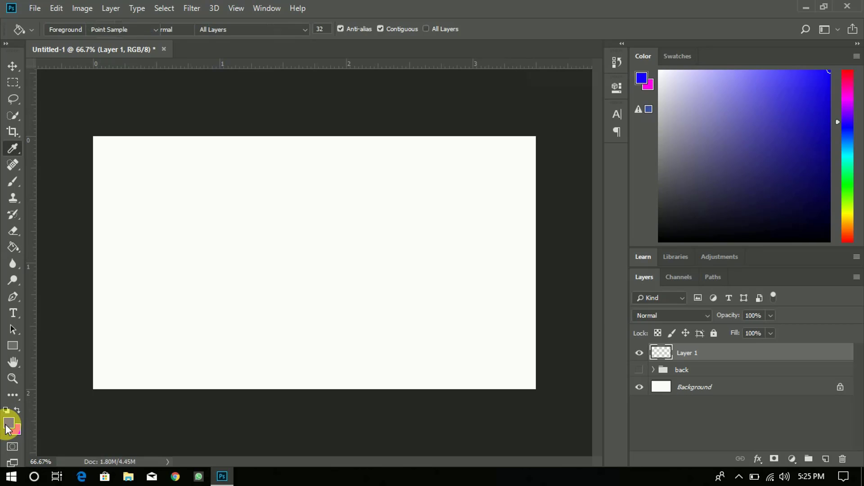
click(796, 101)
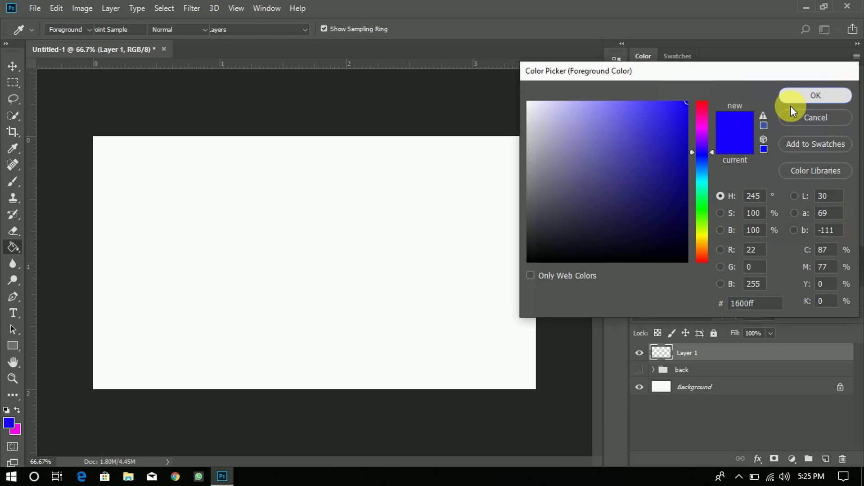
click(362, 277)
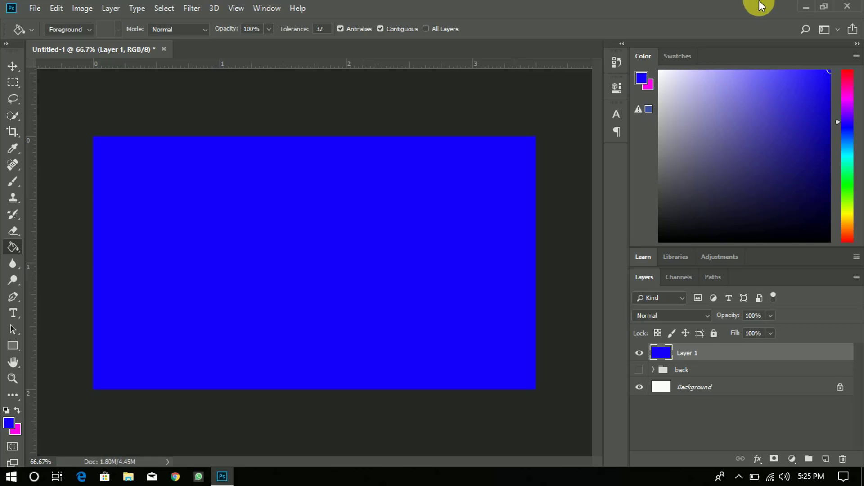
click(801, 2)
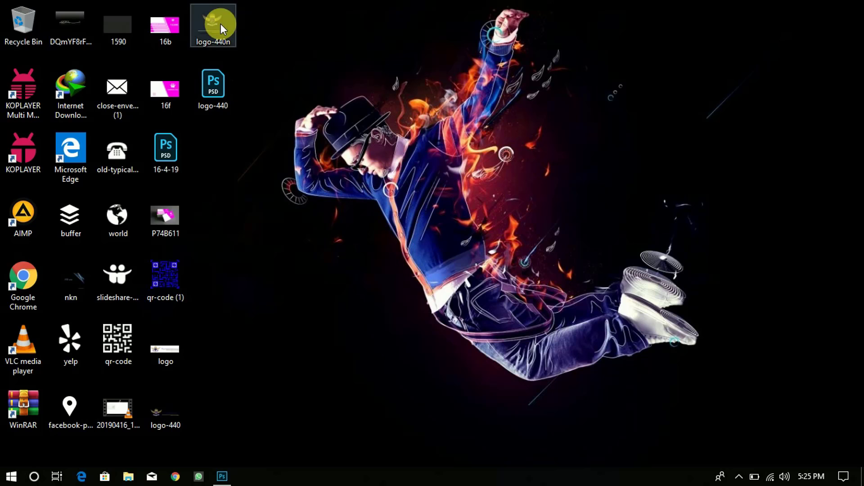
- Place logo-440n on the blue card at about 48% size and select it with Layer 1
drag(221, 26, 287, 224)
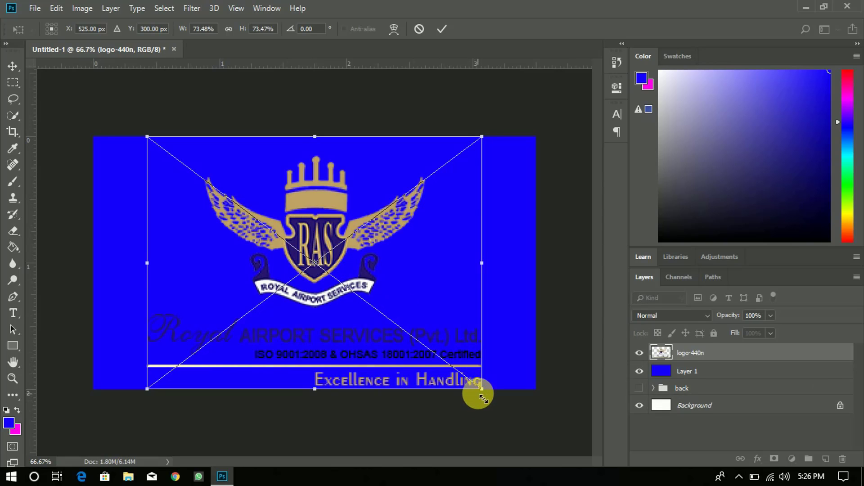
drag(480, 390, 378, 295)
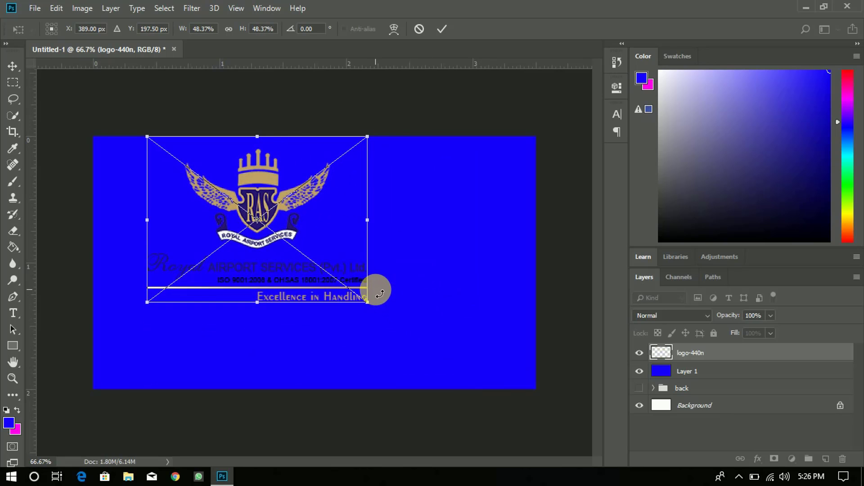
click(442, 29)
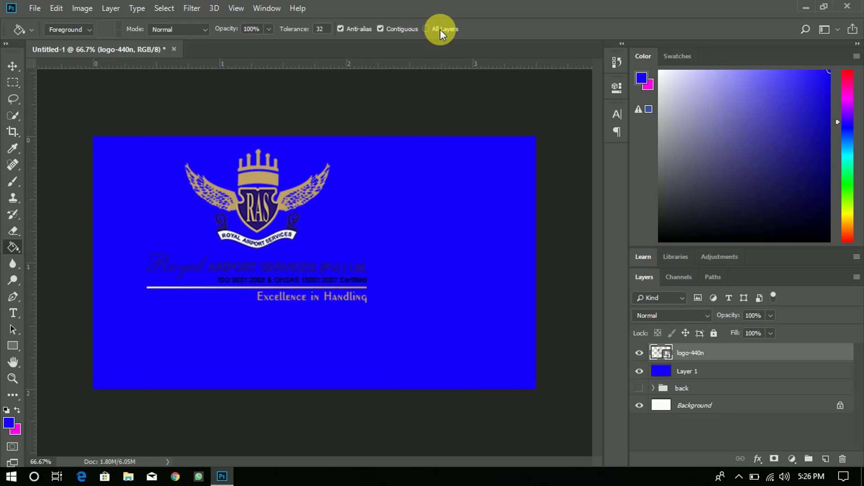
shift+click(719, 372)
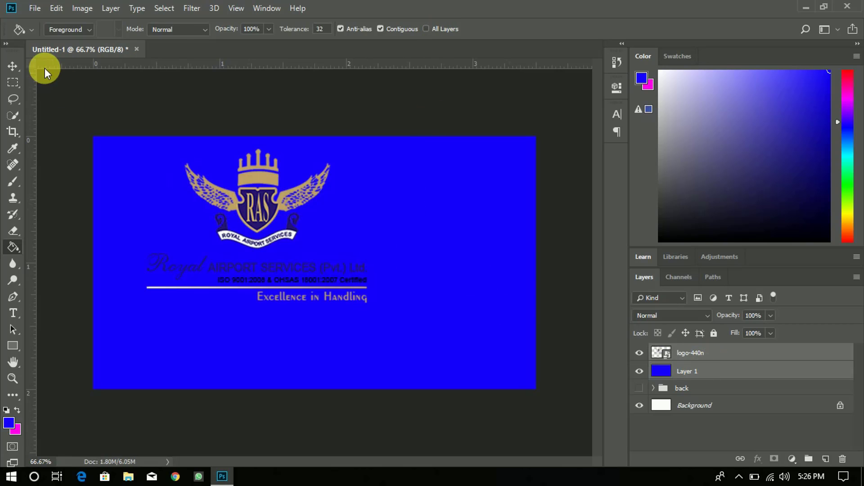
- Centre logo-440n horizontally on the blue card and nudge only the logo vertically
click(12, 66)
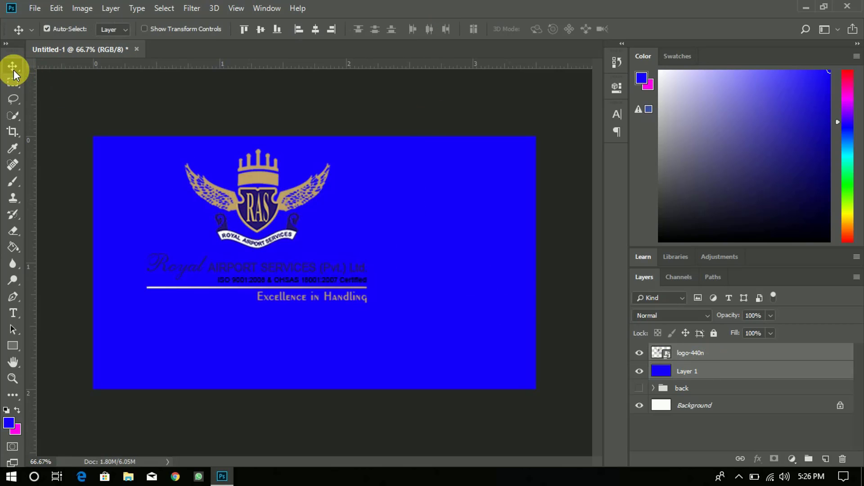
click(315, 30)
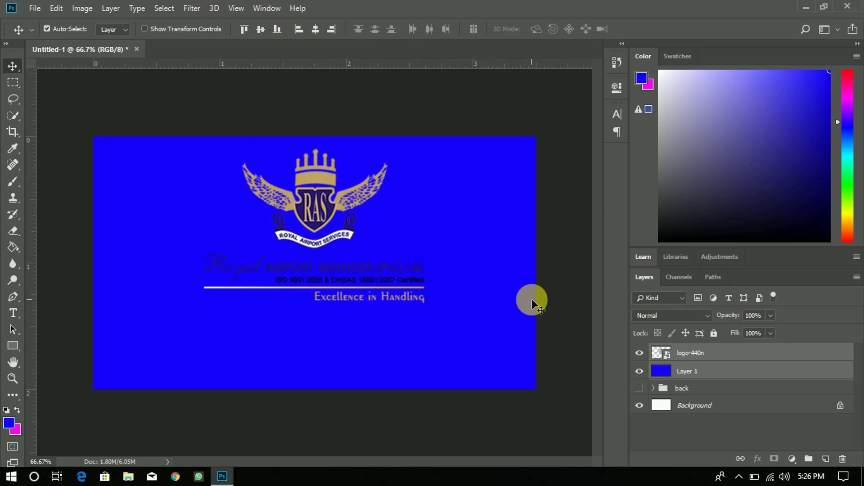
key(Down)
key(Down)
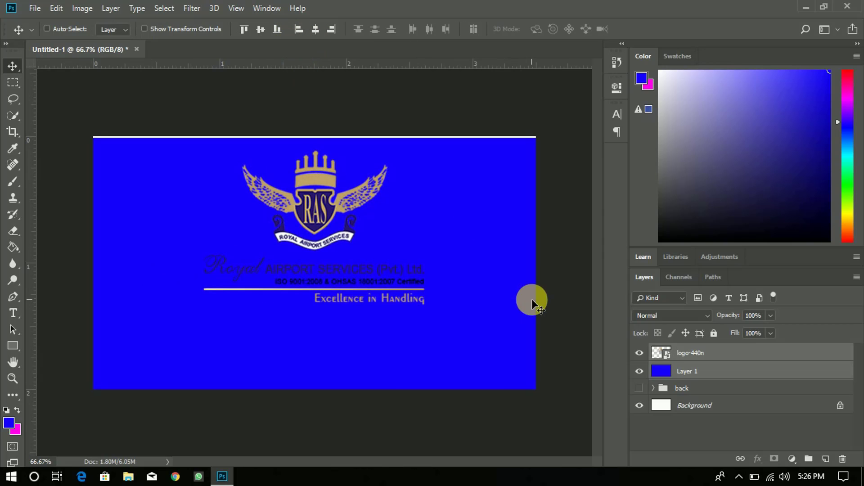
key(ctrl+z)
click(743, 353)
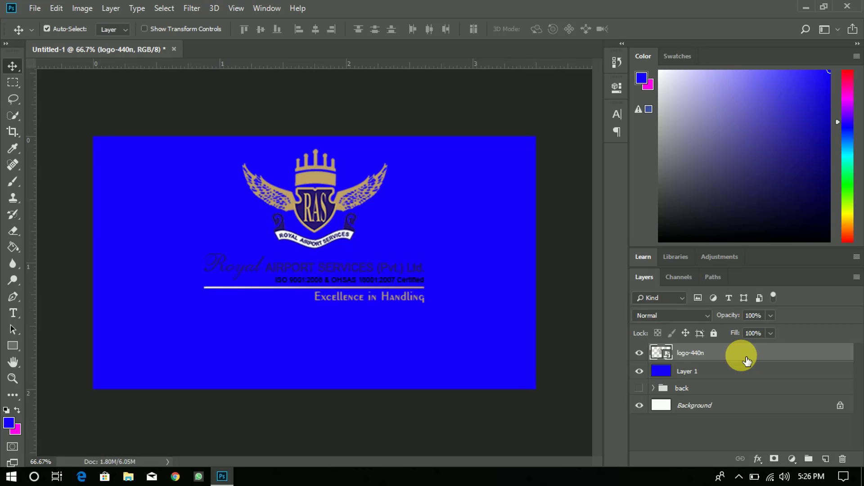
key(Down)
key(Down)
key(Down)
key(Down)
key(Down)
key(Down)
key(Down)
key(Down)
key(Down)
key(Down)
key(Down)
key(Down)
key(Down)
key(Down)
key(Down)
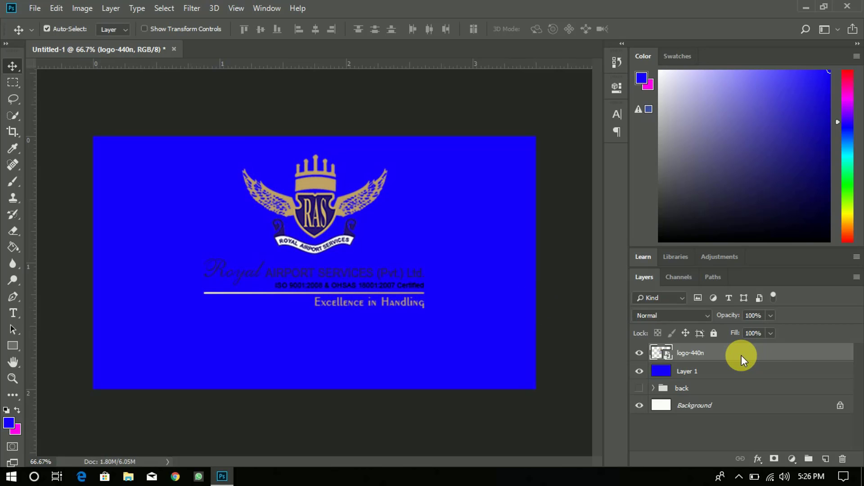
key(Up)
key(Up)
key(Up)
key(Up)
key(Up)
key(Up)
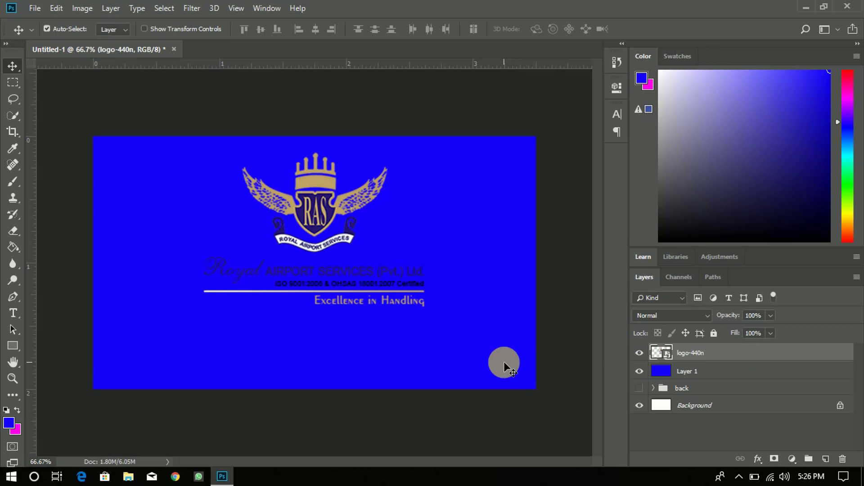
- Copy the winged emblem onto its own layer and hide the original logo-440n artwork
click(13, 82)
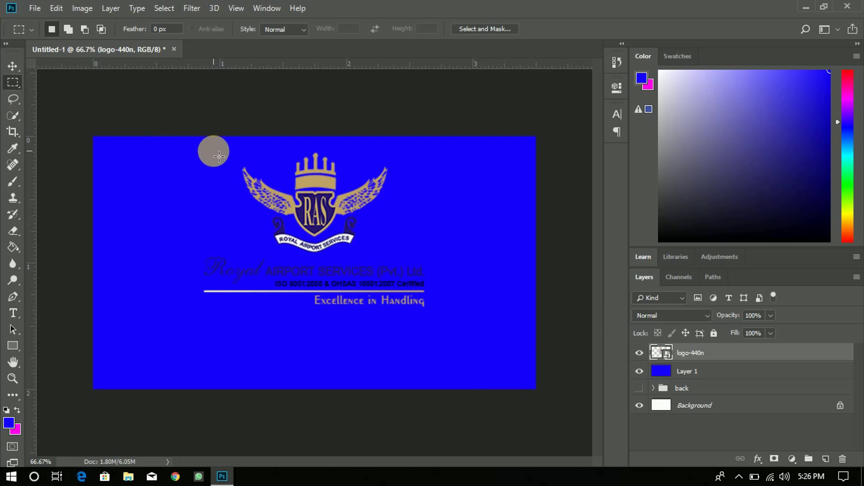
drag(215, 147, 413, 257)
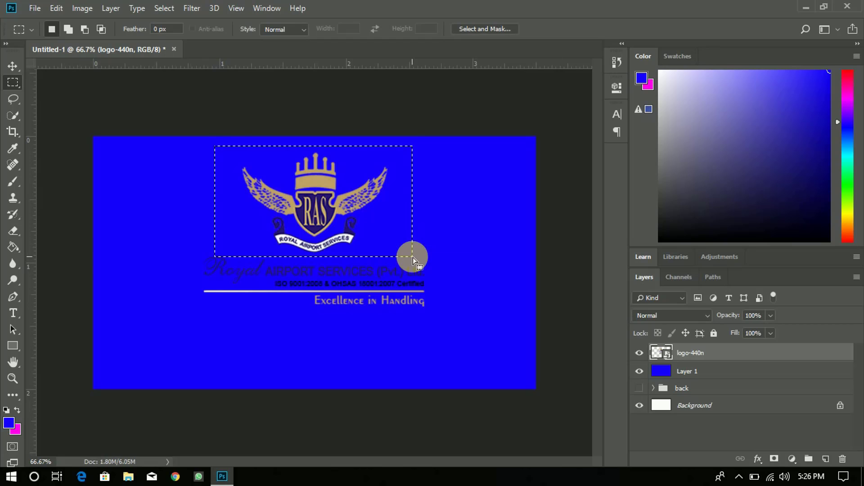
right_click(377, 231)
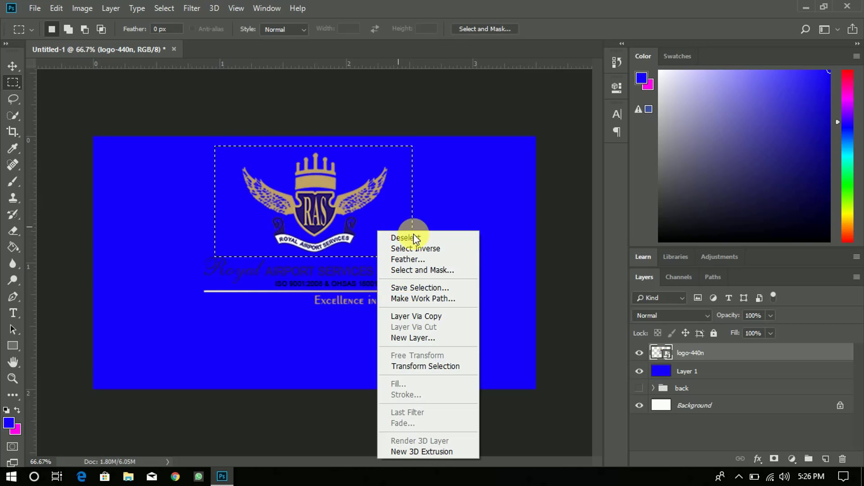
click(419, 318)
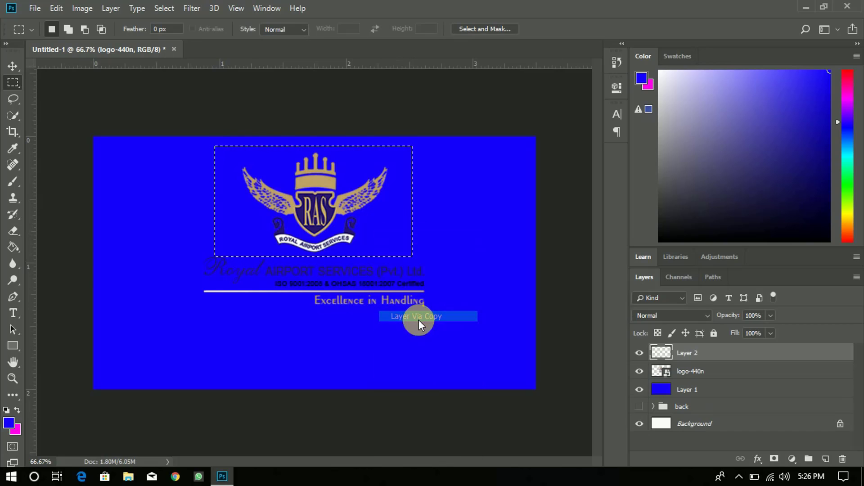
click(640, 372)
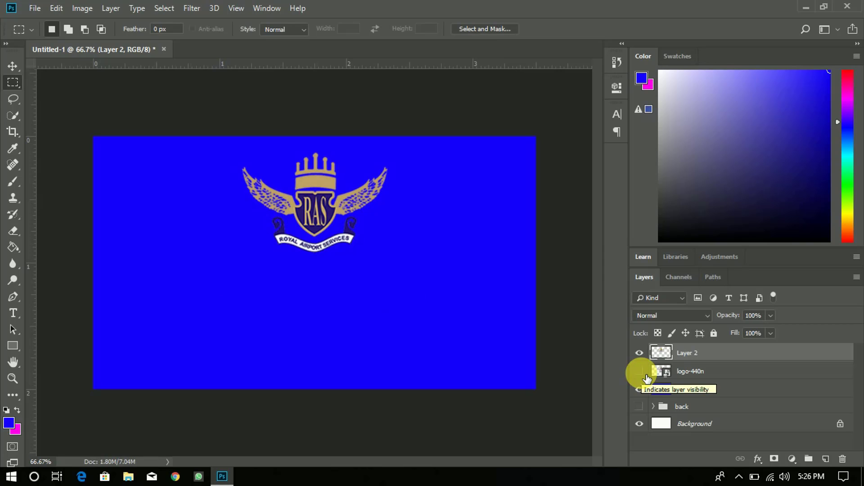
- Scale the copied emblem on Layer 2 down to about 70%
key(ctrl+t)
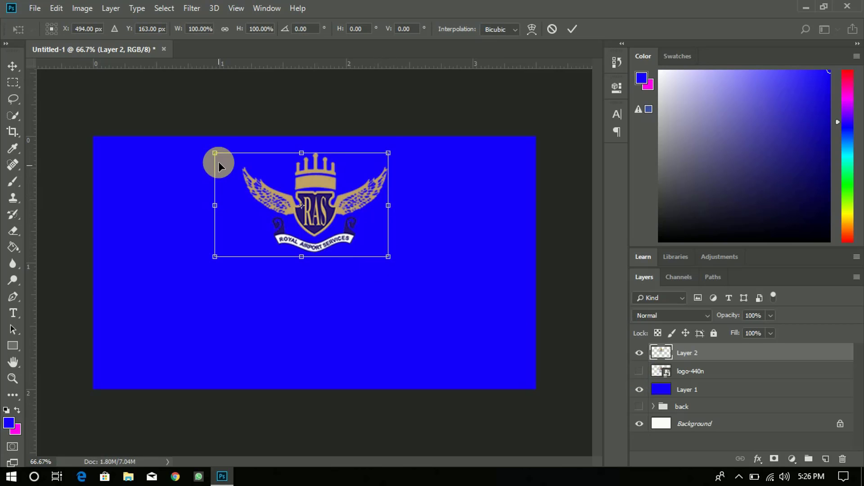
drag(216, 153, 275, 181)
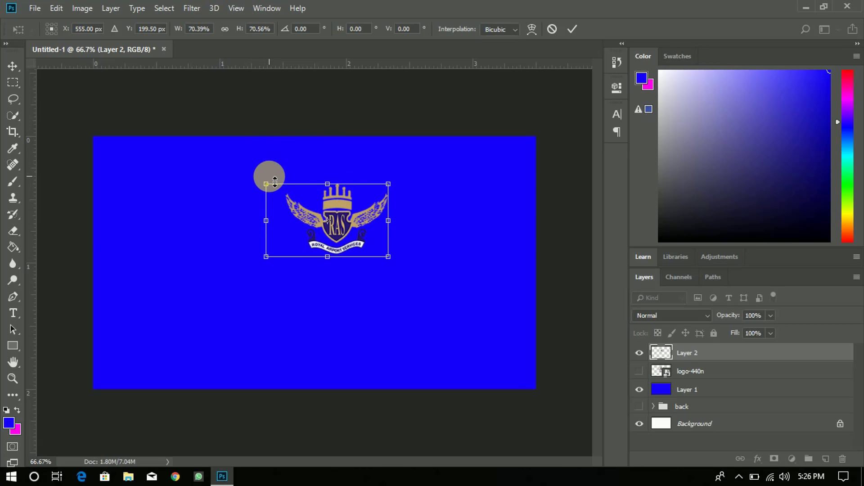
click(569, 31)
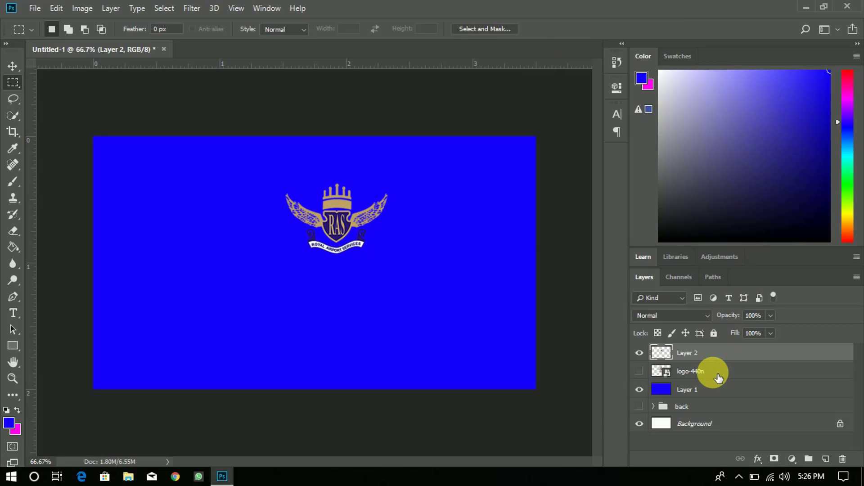
click(658, 371)
- Copy the company name and tagline area to a new Layer 3 and hide logo-440n
click(640, 372)
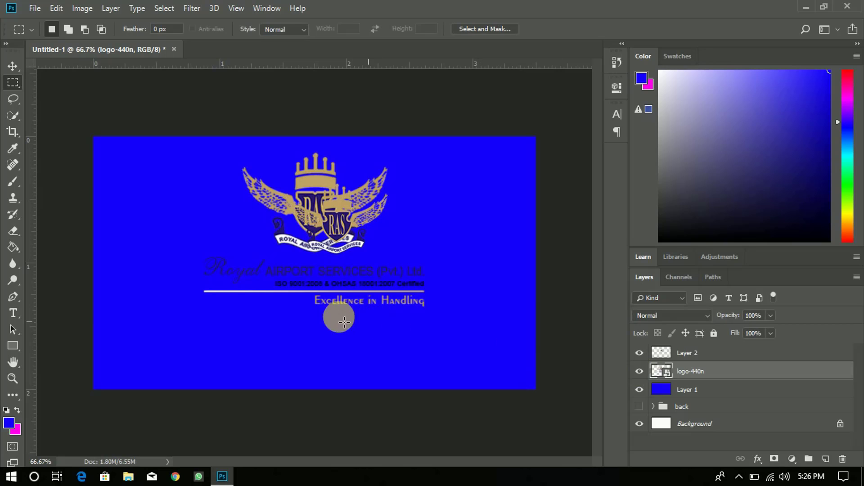
drag(194, 256, 430, 315)
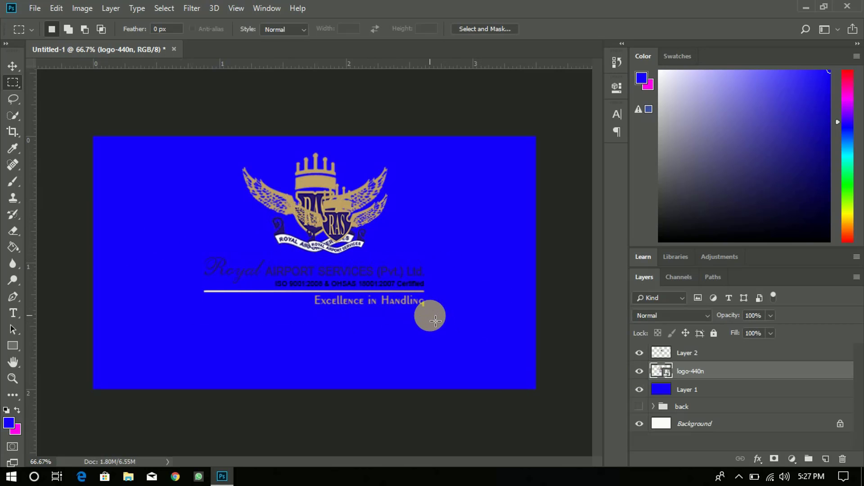
right_click(355, 276)
click(418, 132)
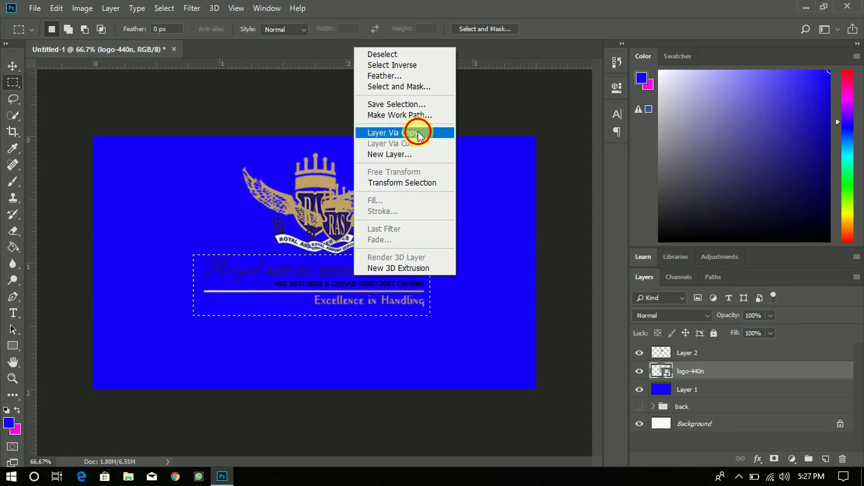
click(639, 390)
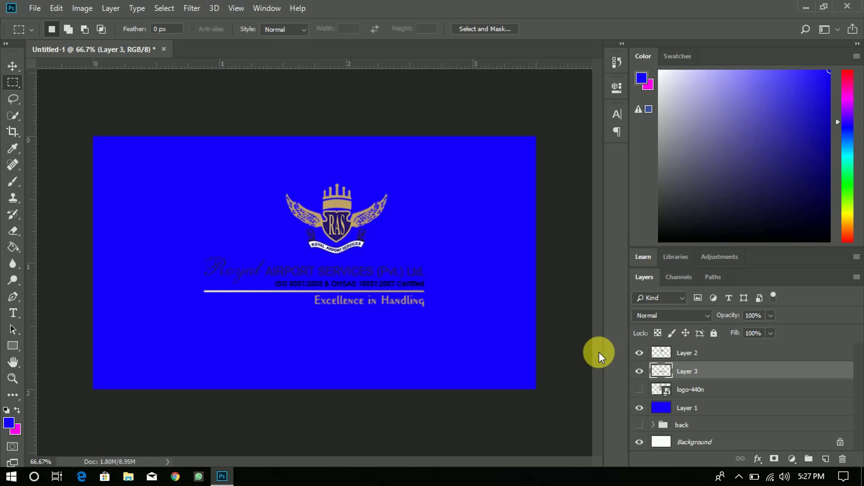
- Enlarge the Layer 3 text block to about 127%
key(ctrl+t)
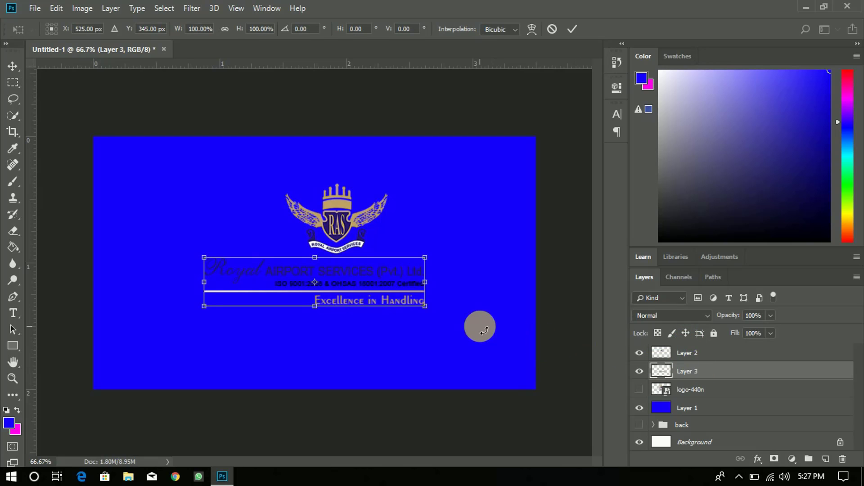
drag(425, 306, 425, 307)
drag(458, 322, 487, 324)
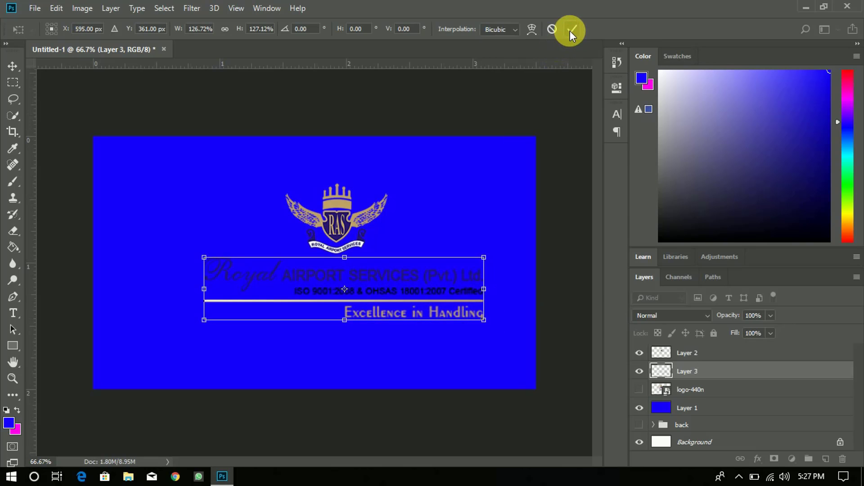
click(569, 31)
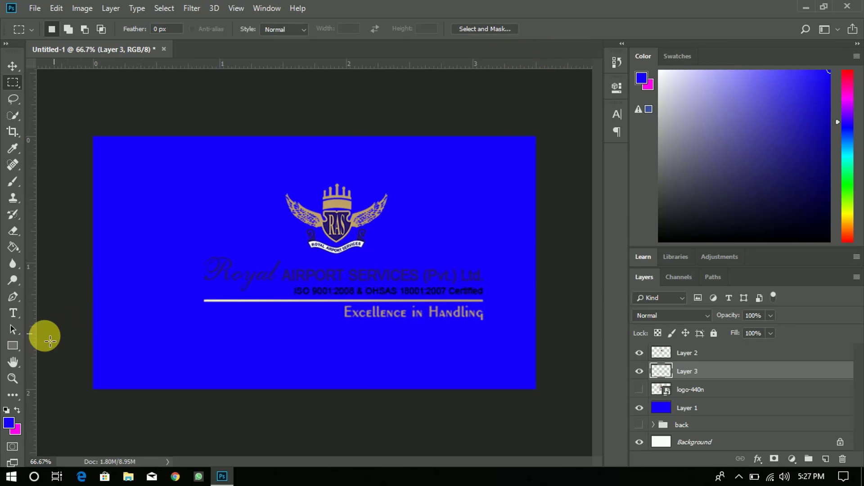
- Draw a white rectangle over the company text and place it directly above Layer 3
click(12, 345)
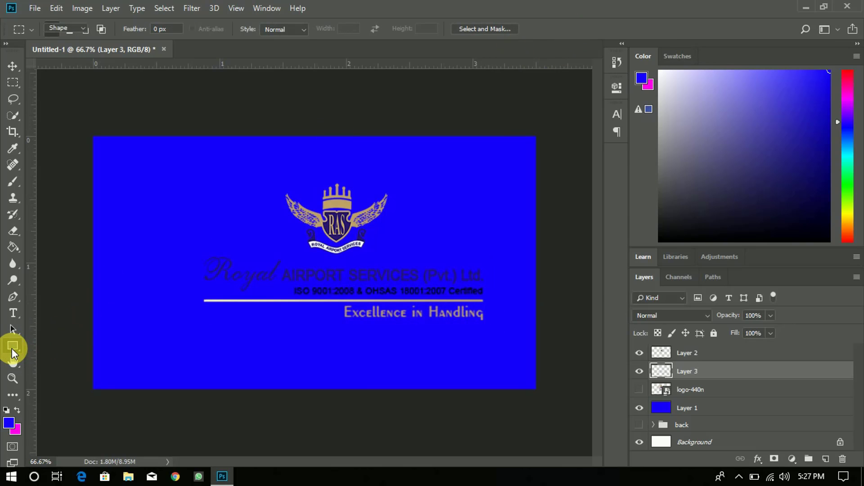
click(9, 428)
drag(559, 193, 492, 58)
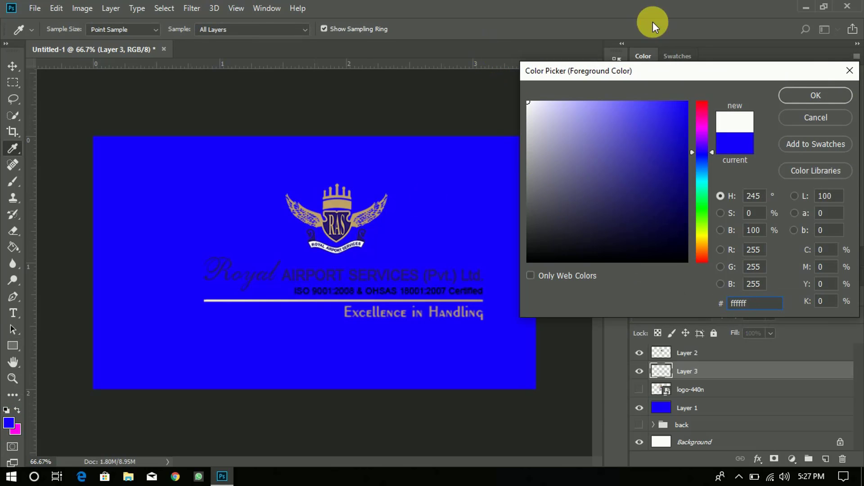
click(810, 98)
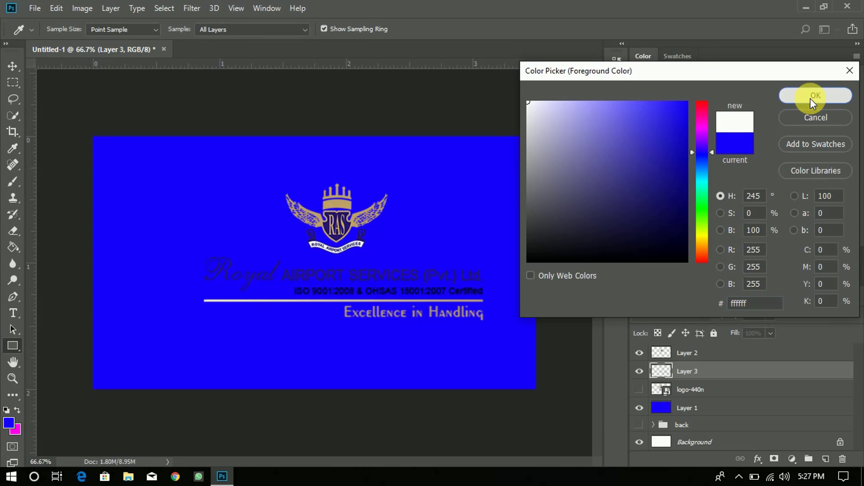
drag(187, 249, 499, 347)
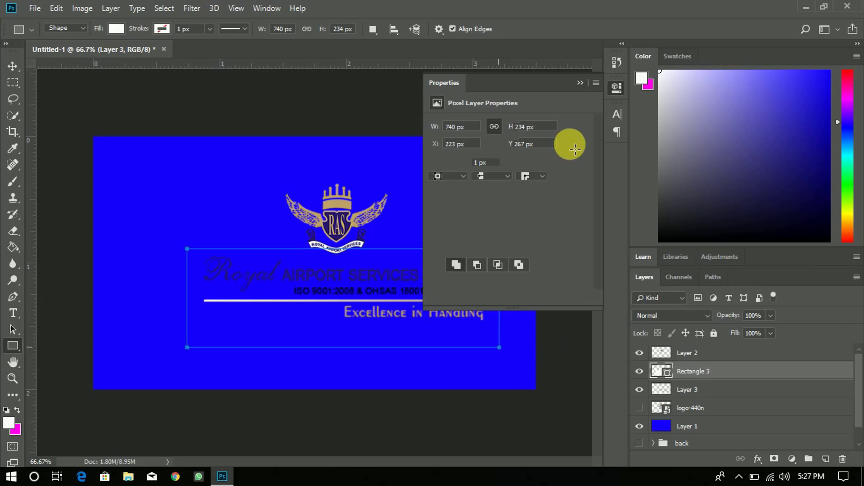
click(578, 82)
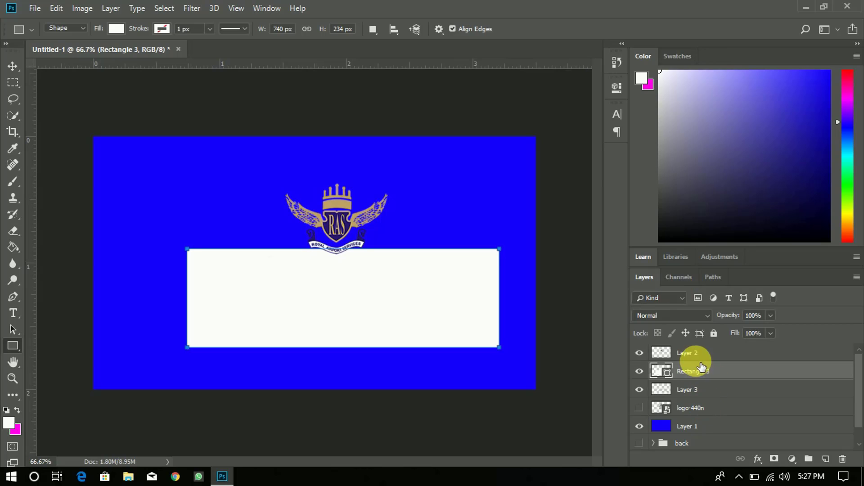
mouse_move(701, 374)
mouse_down()
mouse_move(688, 392)
mouse_move(727, 370)
mouse_move(714, 369)
mouse_up()
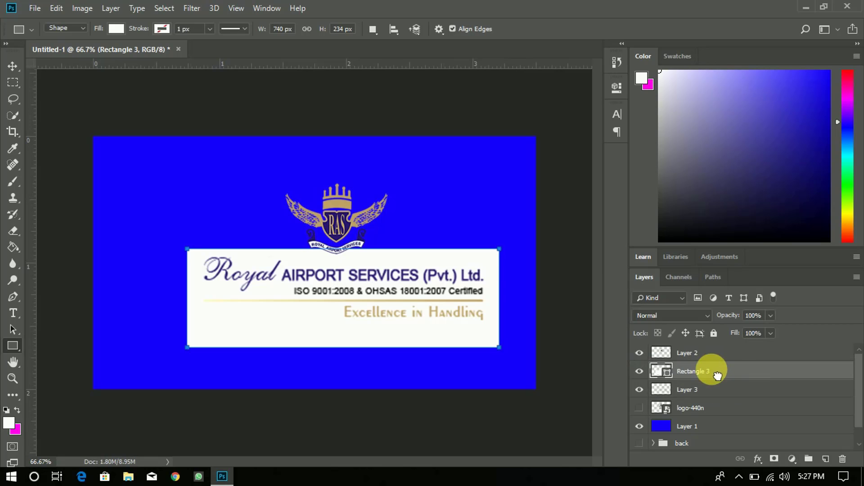
- Clip the white rectangle to the text layer and merge both into one layer
right_click(710, 369)
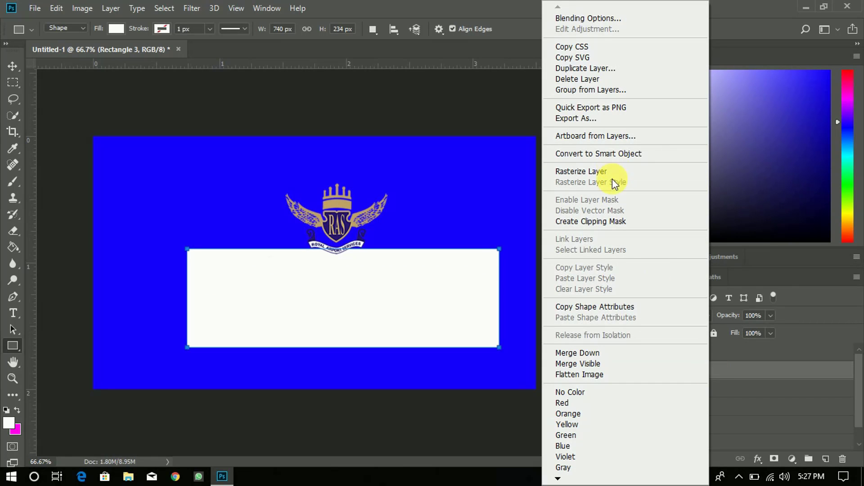
click(613, 222)
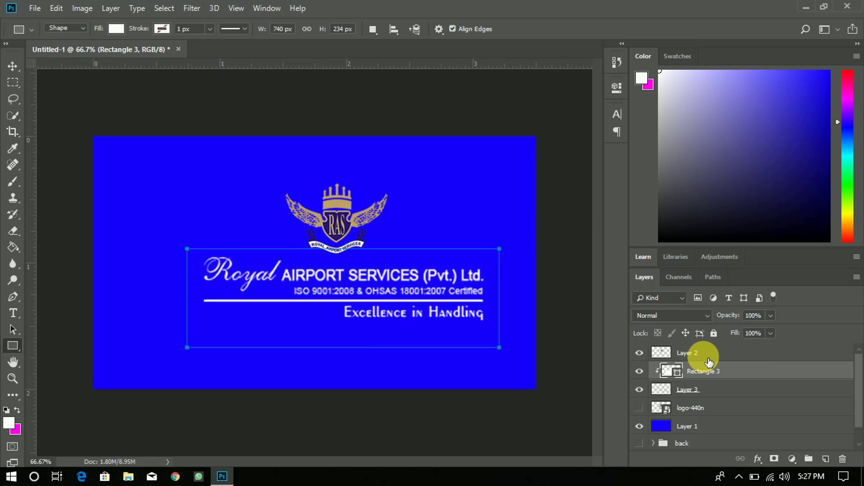
shift+click(707, 393)
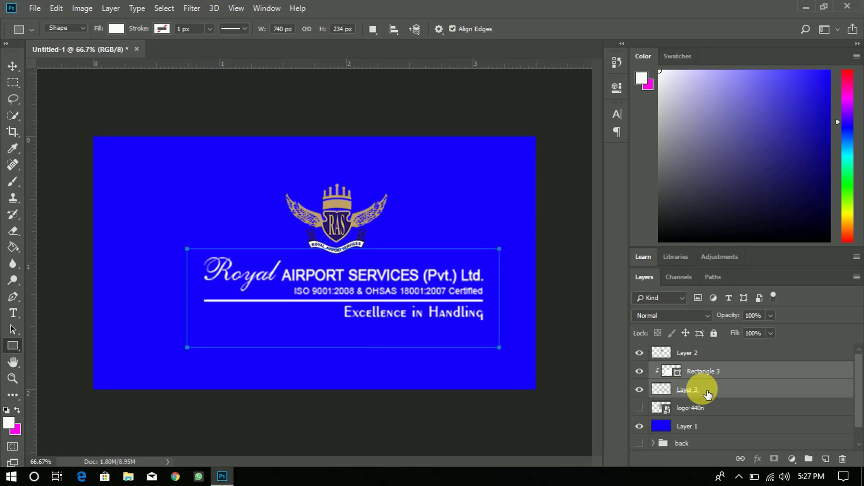
right_click(708, 393)
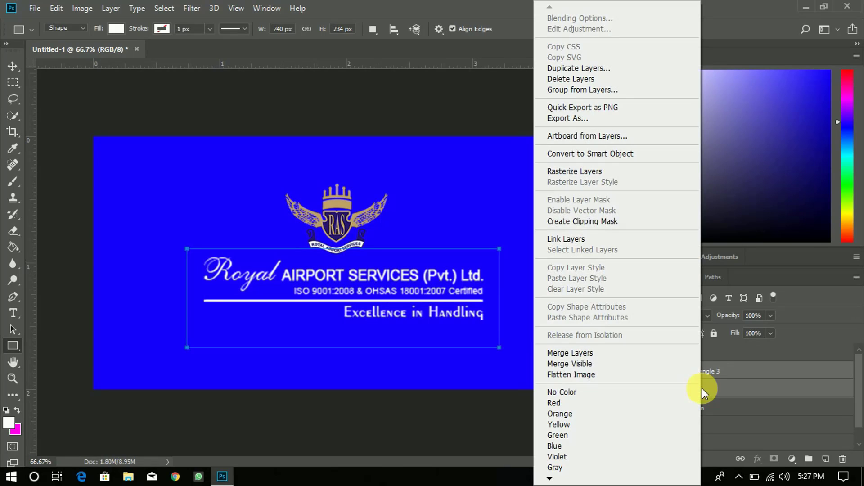
click(593, 353)
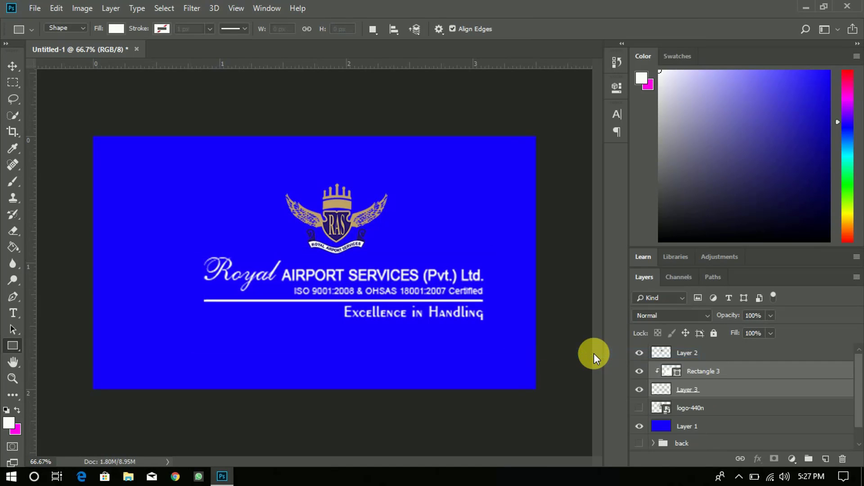
- Align the emblem over the text, then centre both horizontally on the blue card layer
shift+click(709, 361)
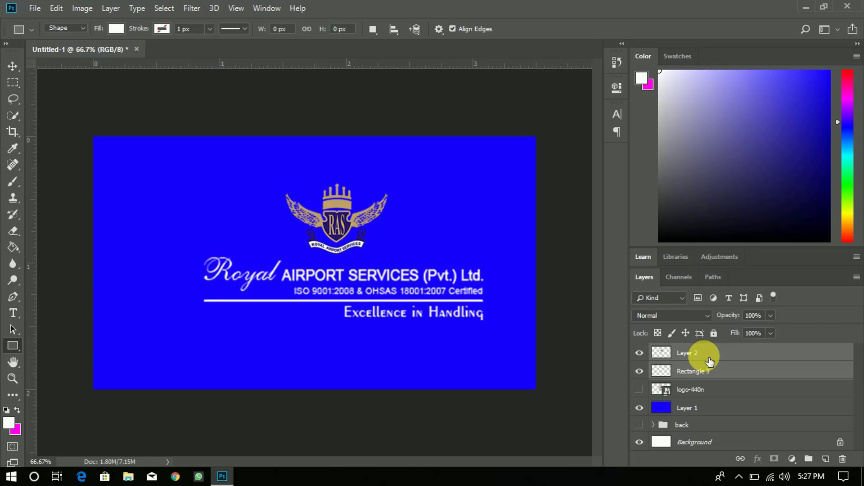
click(14, 68)
click(315, 29)
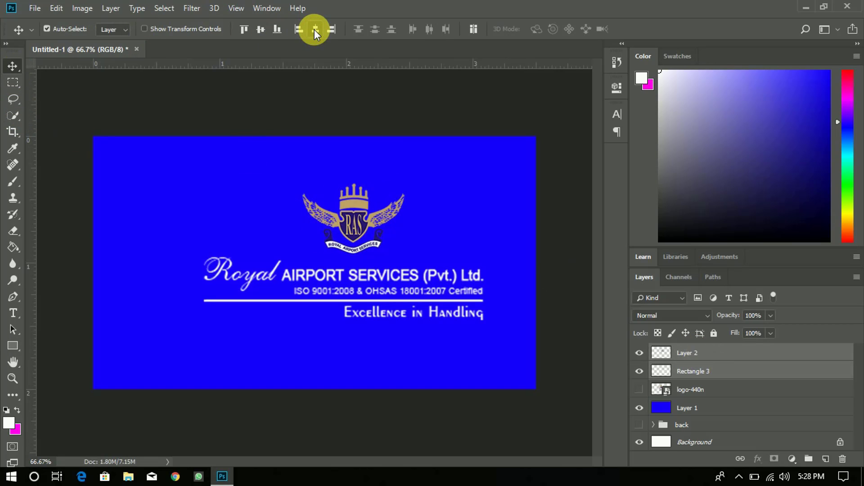
ctrl+click(726, 406)
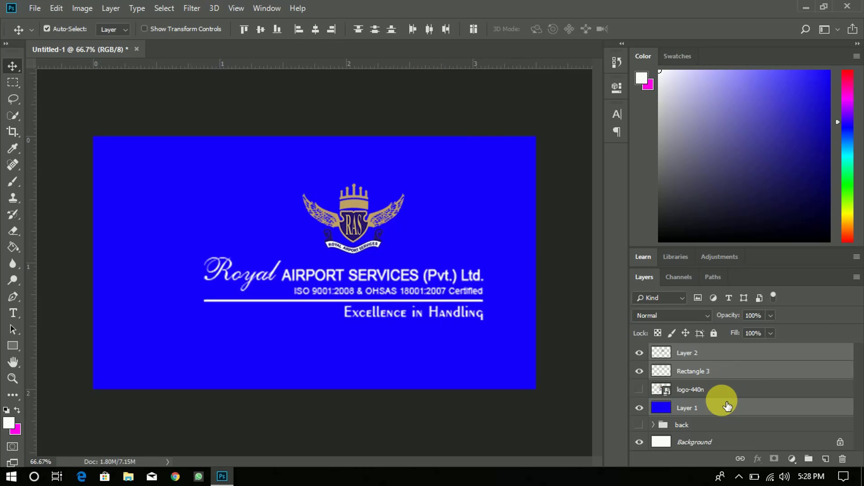
click(315, 29)
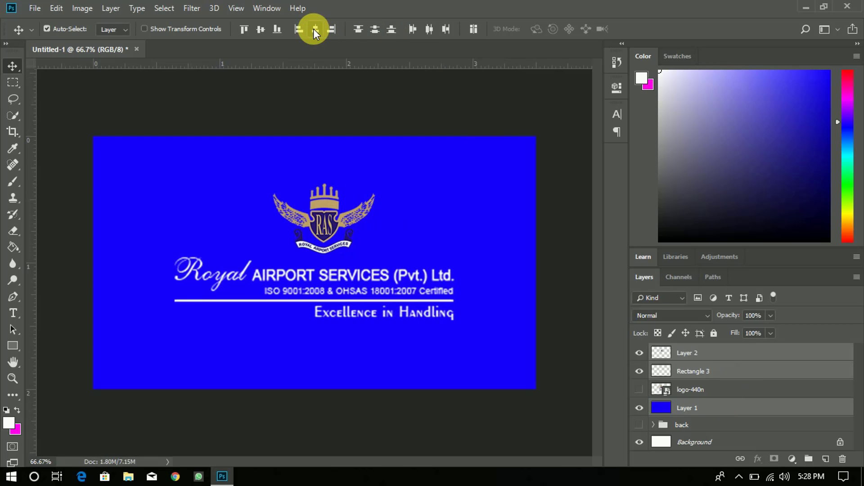
- Nudge the emblem and text layers together slightly up and to the left
click(709, 354)
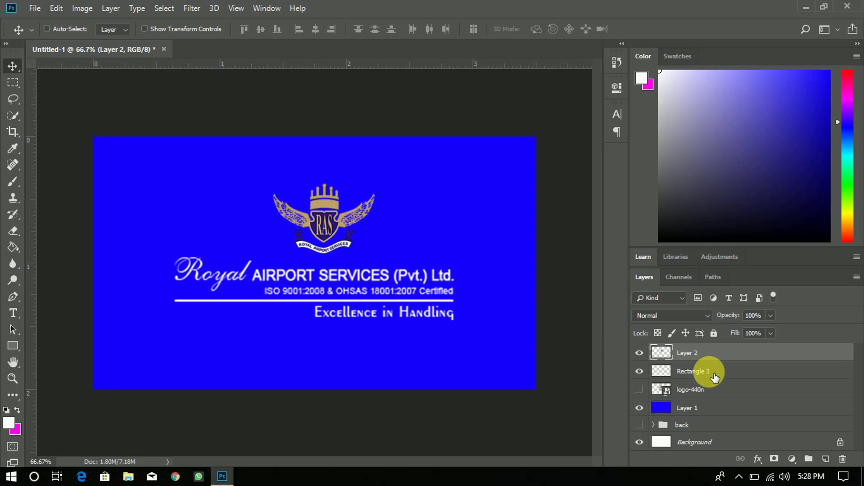
ctrl+click(693, 371)
key(Up)
key(Up)
key(Up)
key(Up)
key(Up)
key(Up)
key(Up)
key(Up)
key(Up)
key(Up)
key(Up)
key(Up)
key(Up)
key(Up)
key(Up)
key(Up)
key(Up)
key(Up)
key(Up)
key(Up)
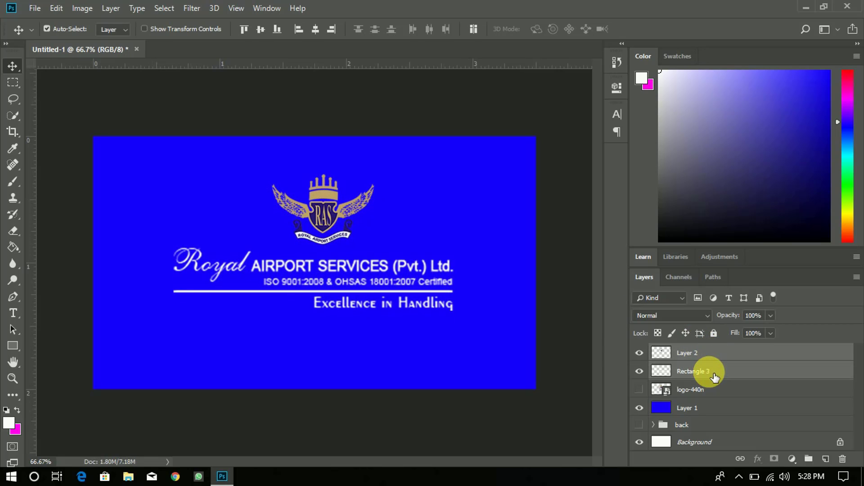
key(Left)
key(Left)
key(Left)
key(Left)
key(Left)
key(Left)
key(Left)
key(Left)
key(Left)
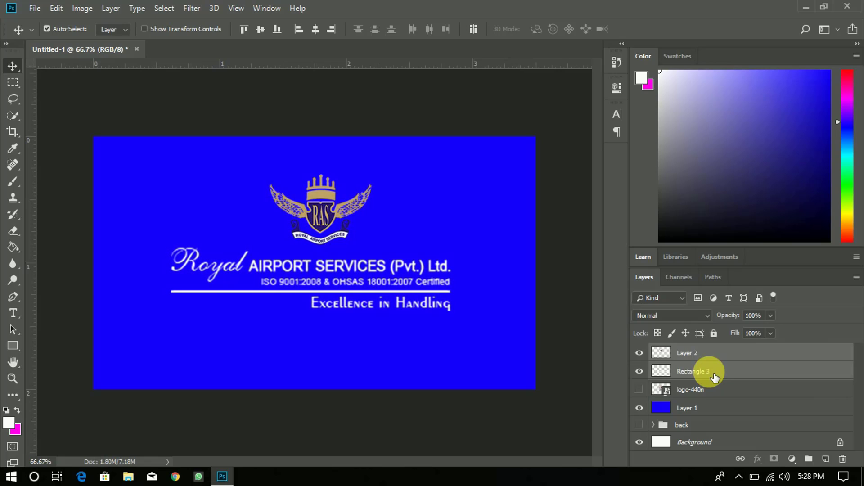